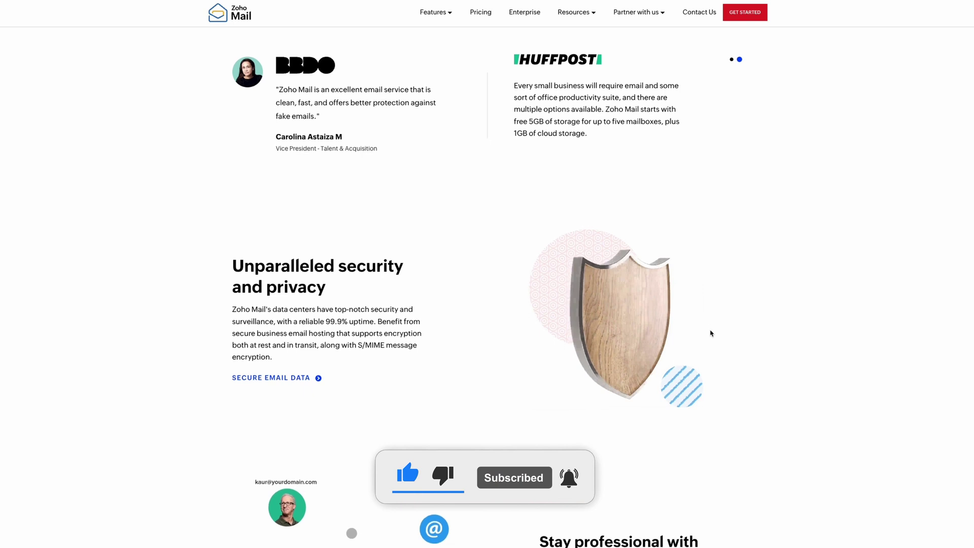
# Browse the Cloudflare homepage, then log in to reach the account dashboard's Account Home.
pyautogui.scroll(-2, 711, 333)
pyautogui.scroll(-2, 711, 333)
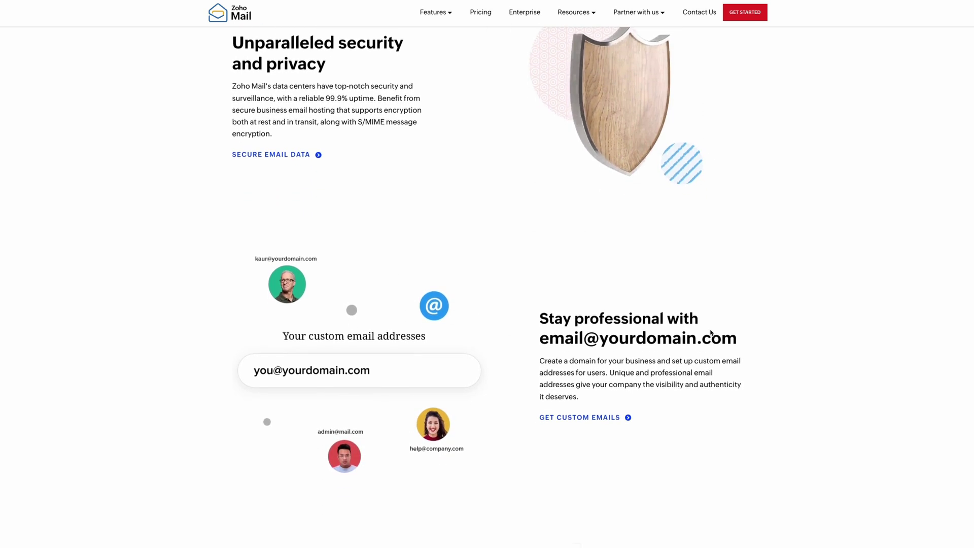
pyautogui.scroll(-3, 712, 328)
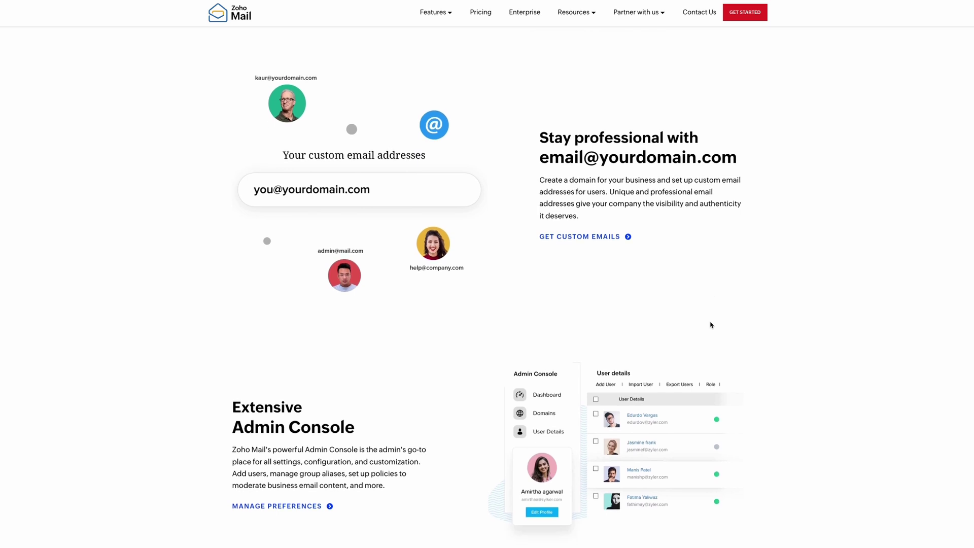
pyautogui.scroll(-3, 711, 325)
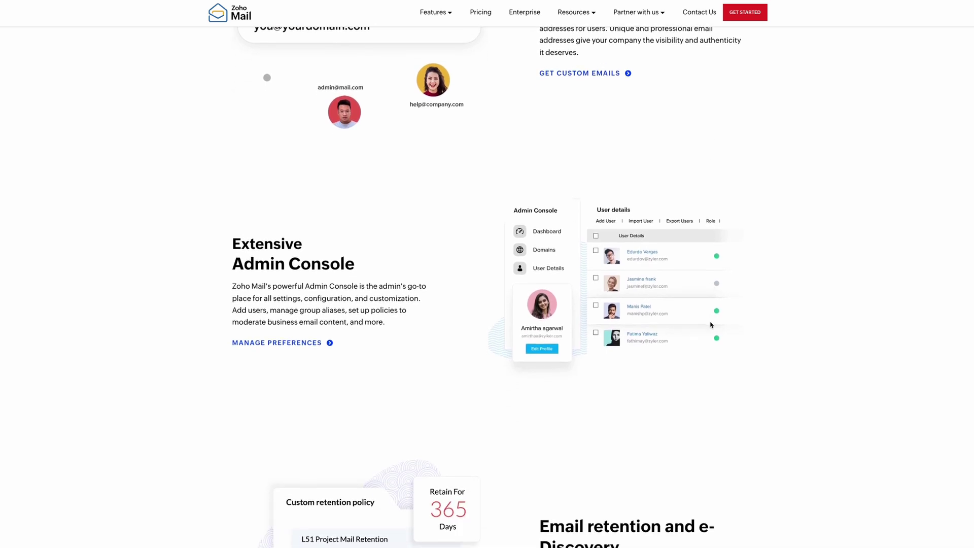
pyautogui.scroll(-3, 711, 325)
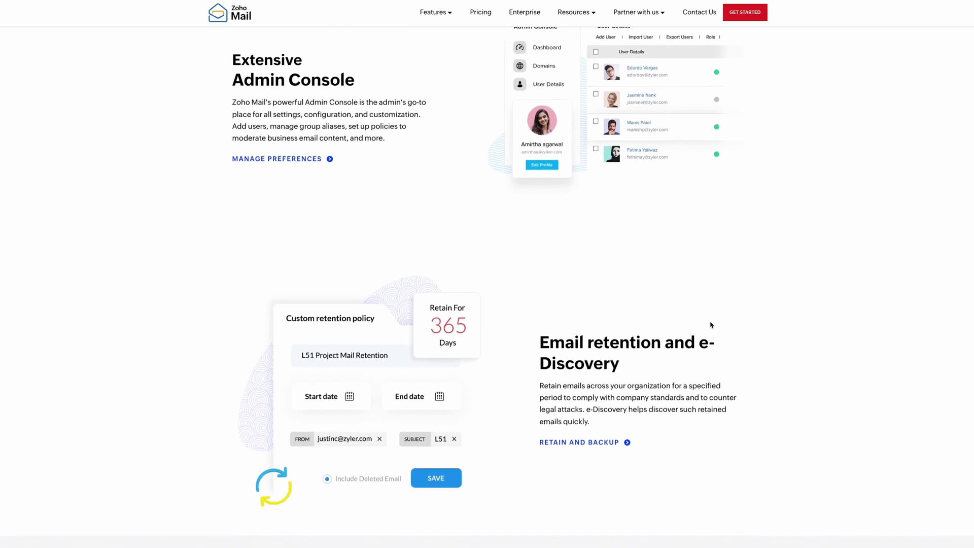
pyautogui.scroll(-5, 711, 325)
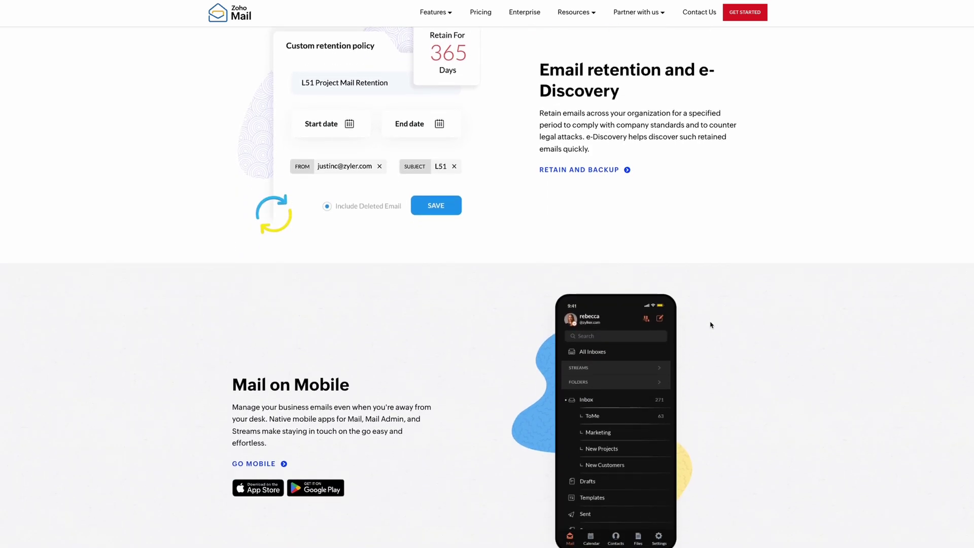
pyautogui.scroll(-5, 711, 325)
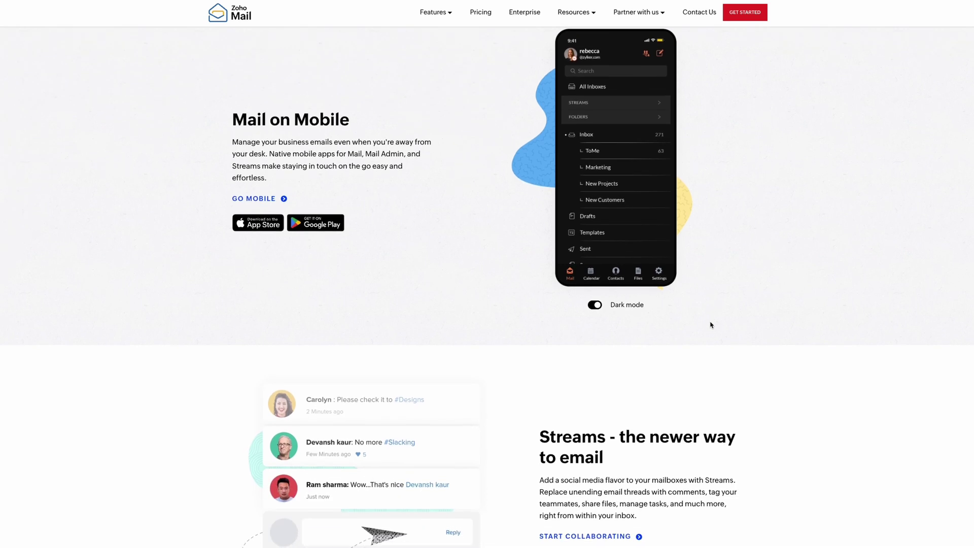
pyautogui.scroll(-4, 711, 325)
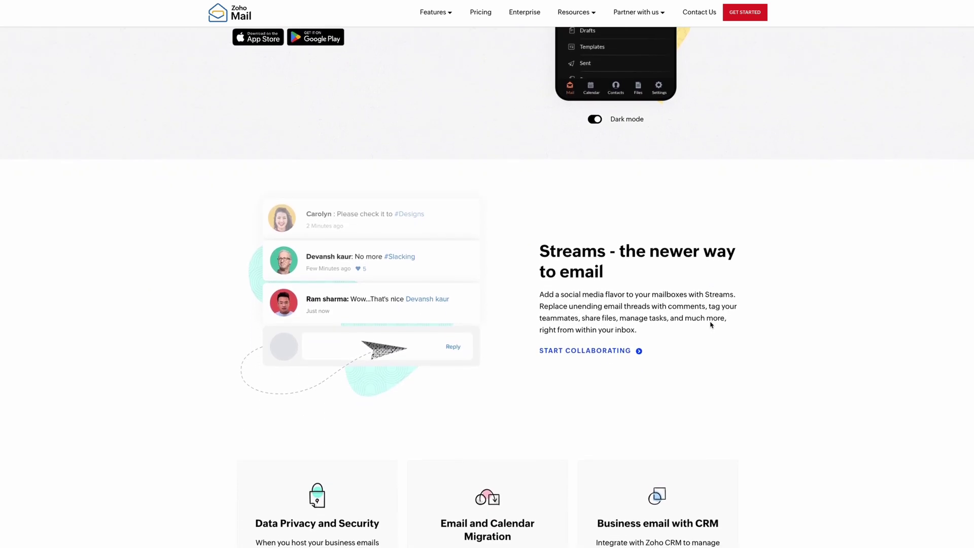
pyautogui.scroll(-6, 711, 325)
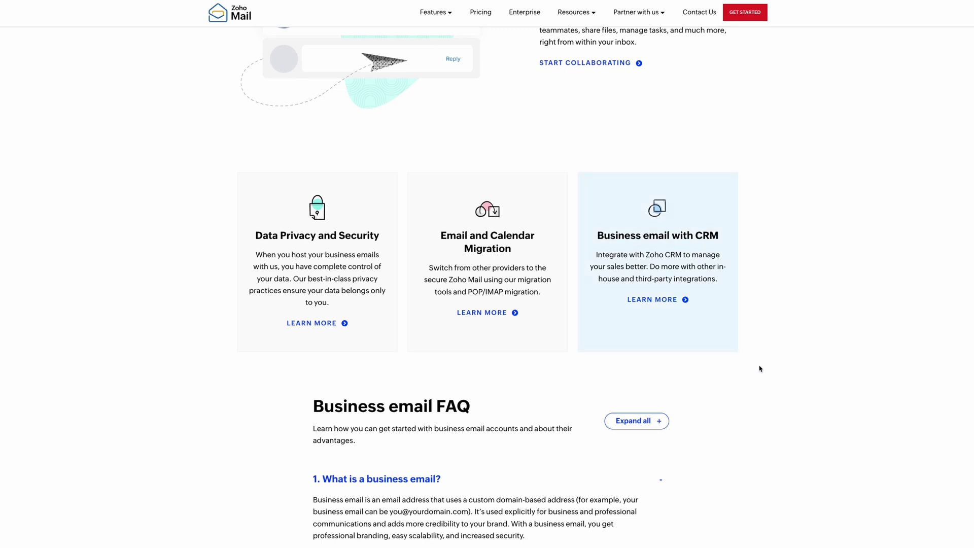
pyautogui.scroll(-7, 767, 378)
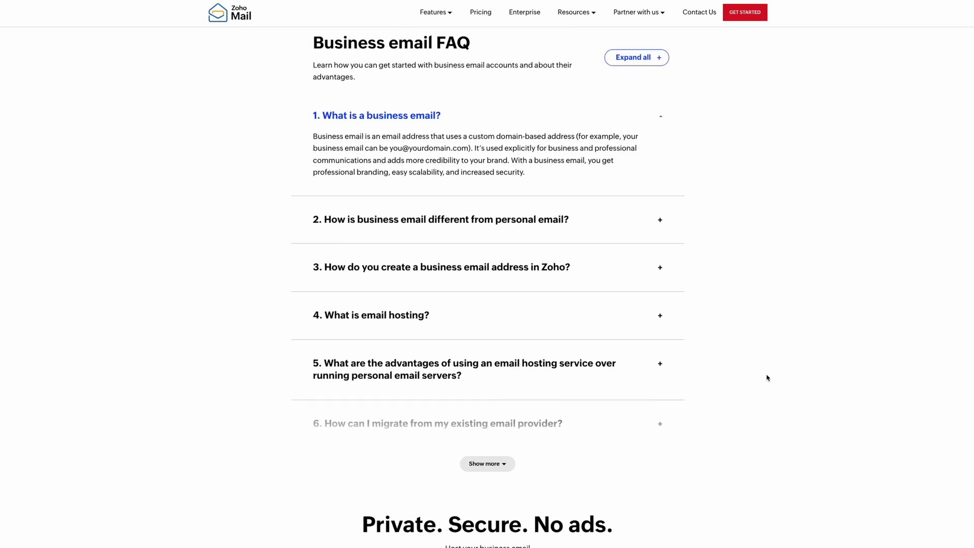
pyautogui.scroll(-6, 713, 325)
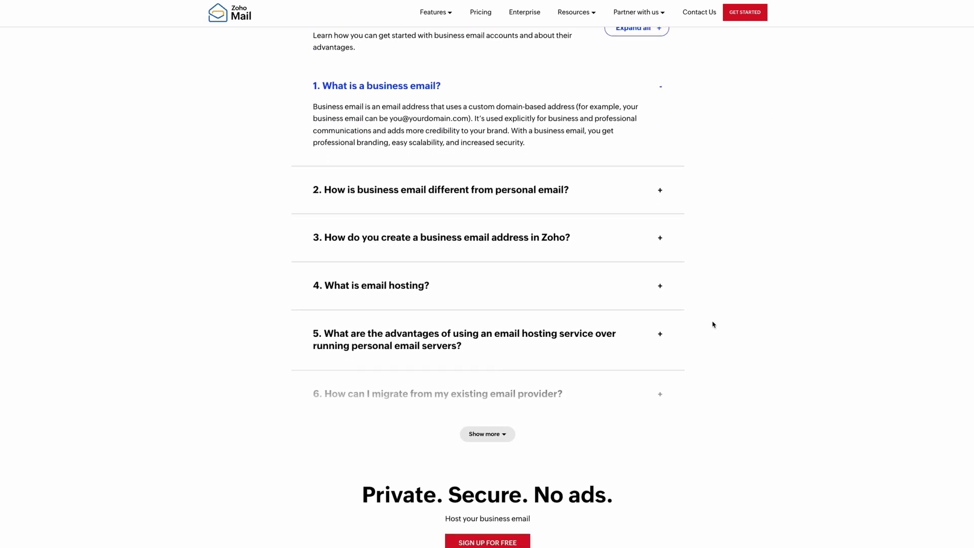
pyautogui.scroll(20, 713, 325)
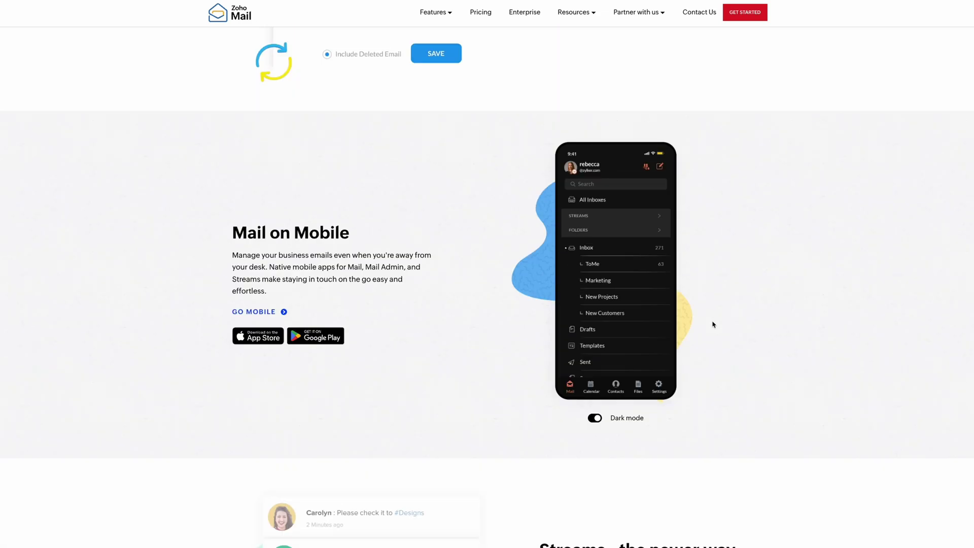
pyautogui.scroll(7, 713, 325)
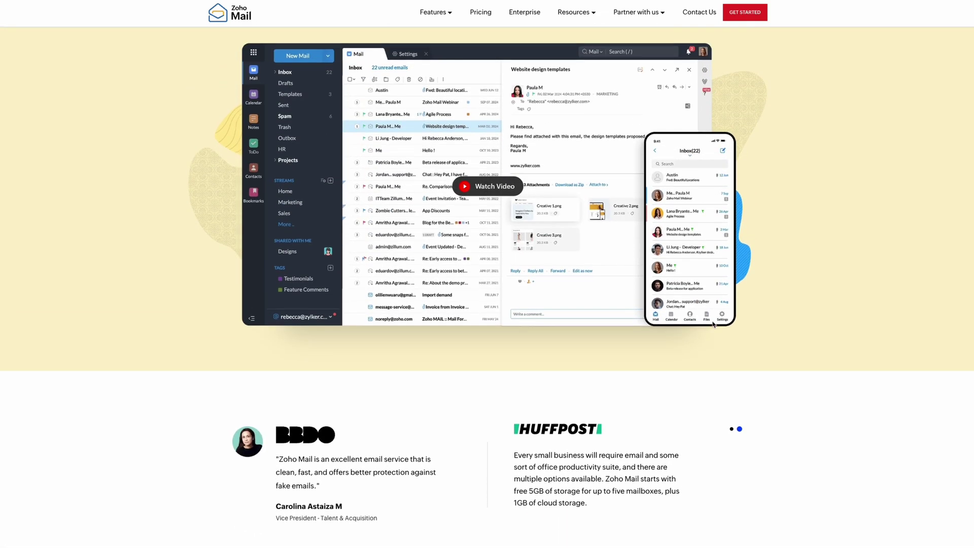
pyautogui.scroll(-5, 713, 325)
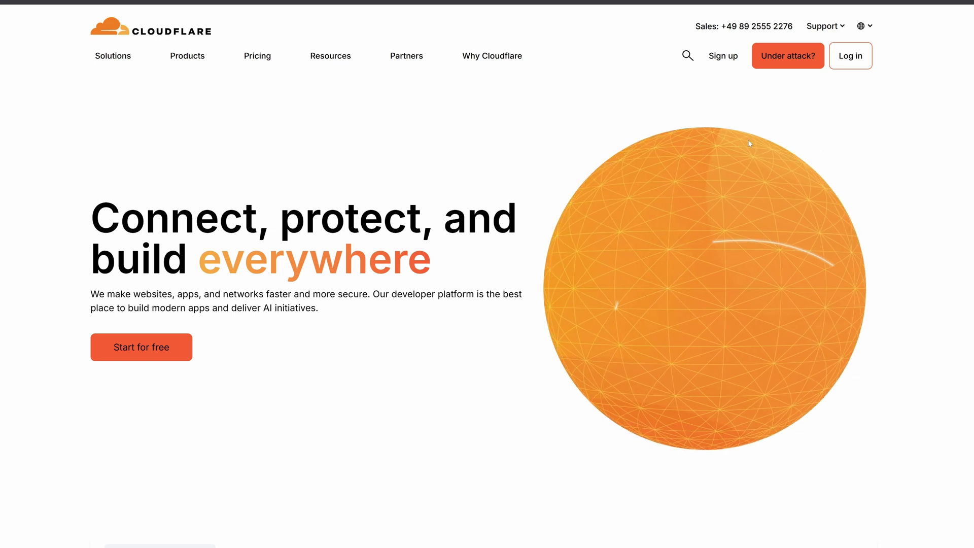
pyautogui.click(849, 61)
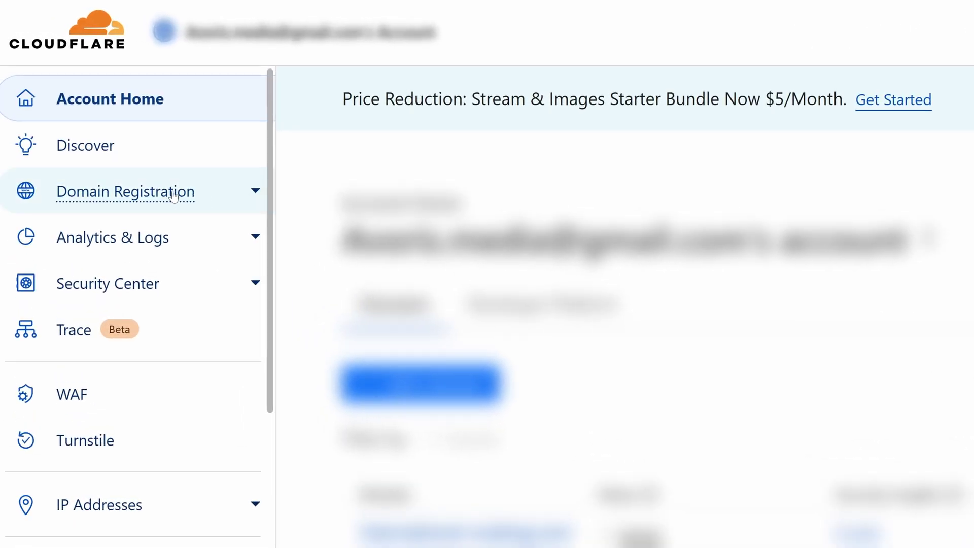
# Search Register Domains for avorismediatest.com, which shows it available at $10.44 with alternative suggestions.
pyautogui.click(173, 197)
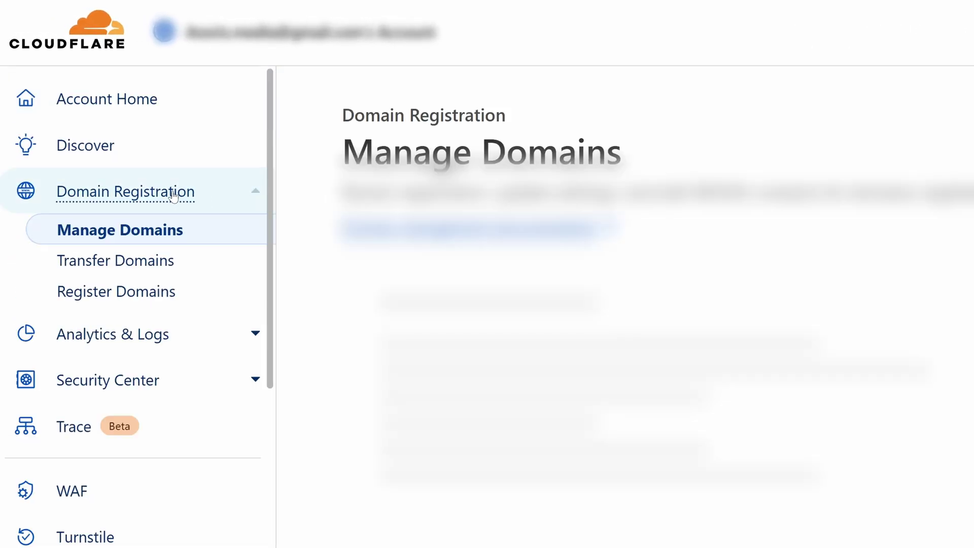
pyautogui.click(138, 297)
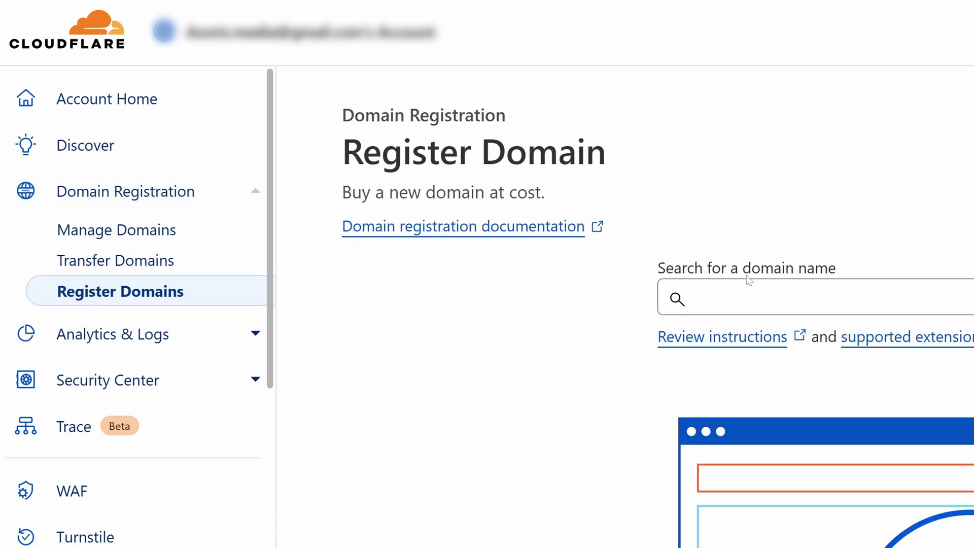
pyautogui.write('av')
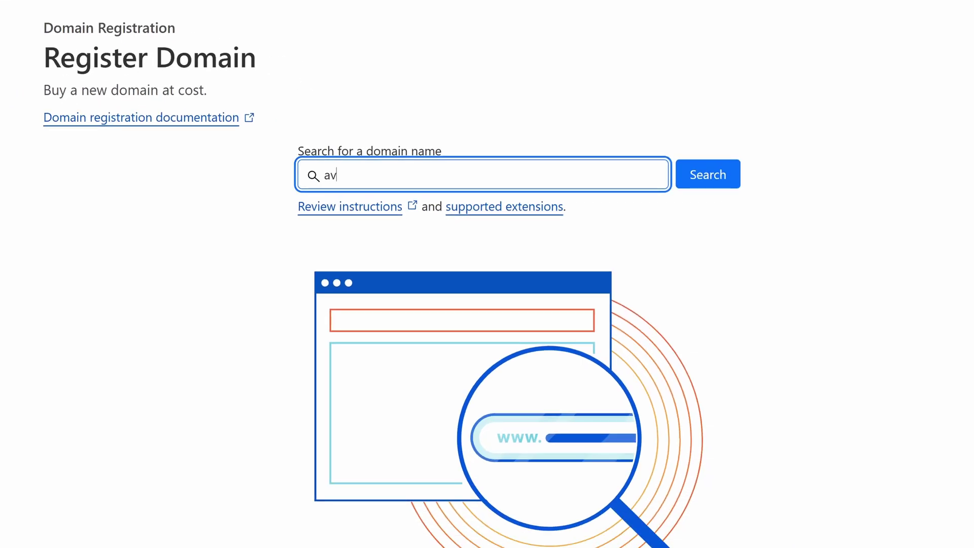
pyautogui.write('orismediate')
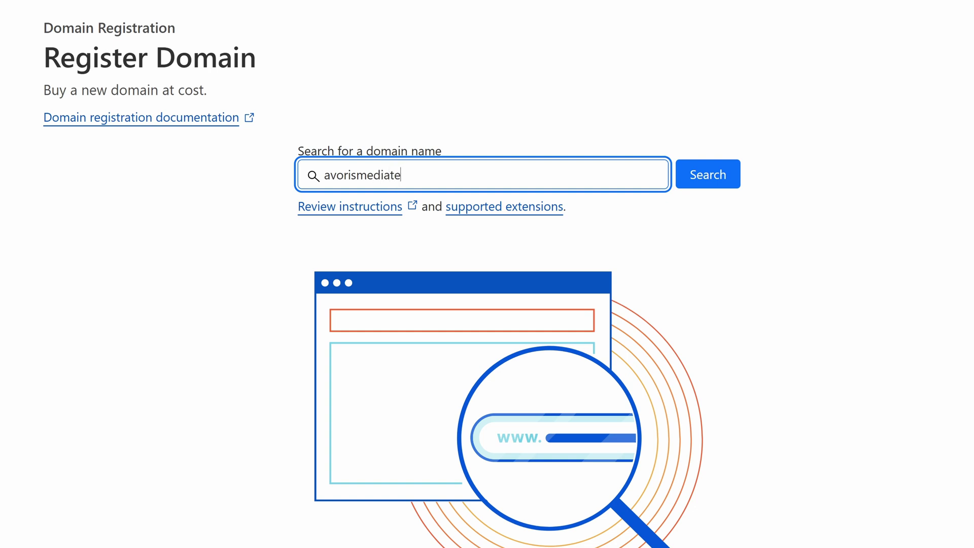
pyautogui.write('st.com')
pyautogui.click(716, 176)
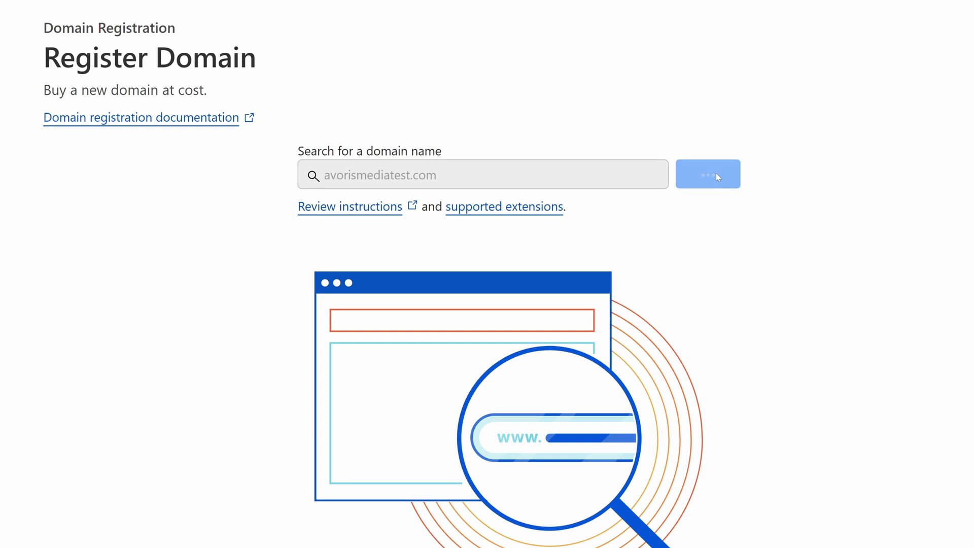
pyautogui.scroll(-4, 772, 252)
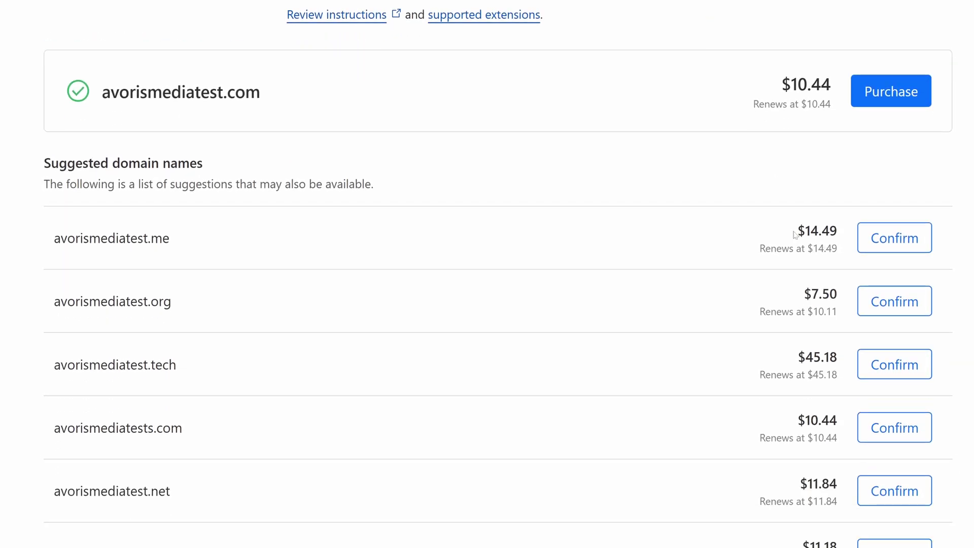
pyautogui.scroll(-10, 779, 314)
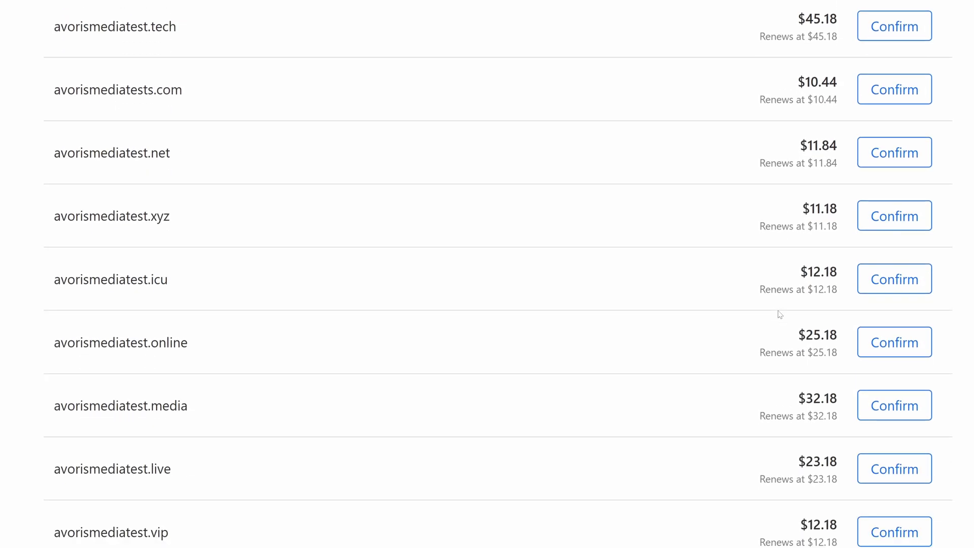
pyautogui.scroll(9, 736, 426)
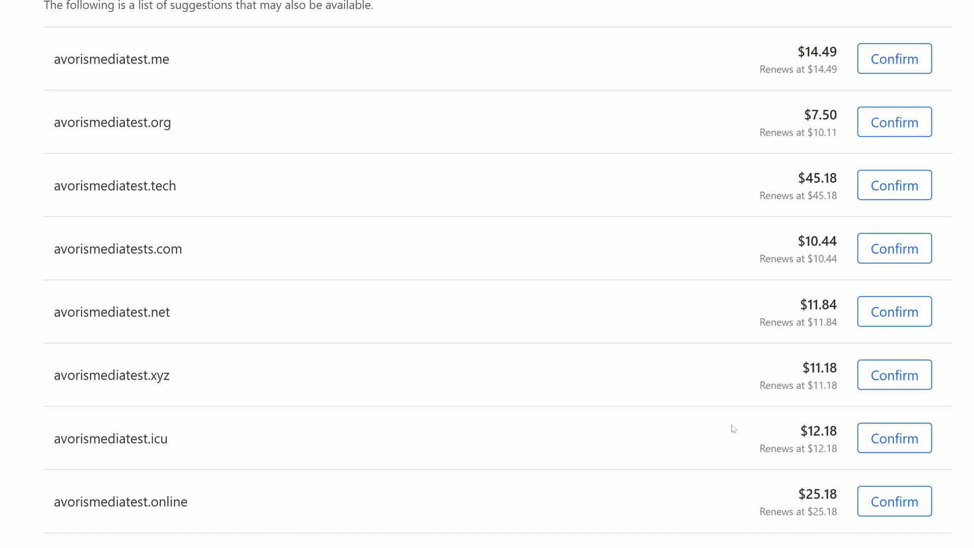
pyautogui.scroll(5, 733, 430)
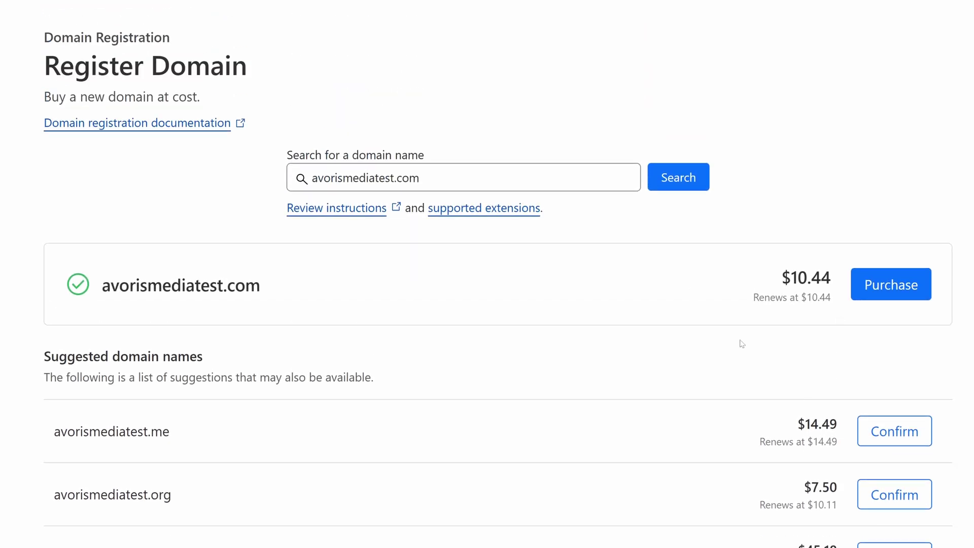
# Purchase avorismediatest.com for $10.44, choosing the registration period and payment method.
pyautogui.click(891, 285)
pyautogui.click(224, 263)
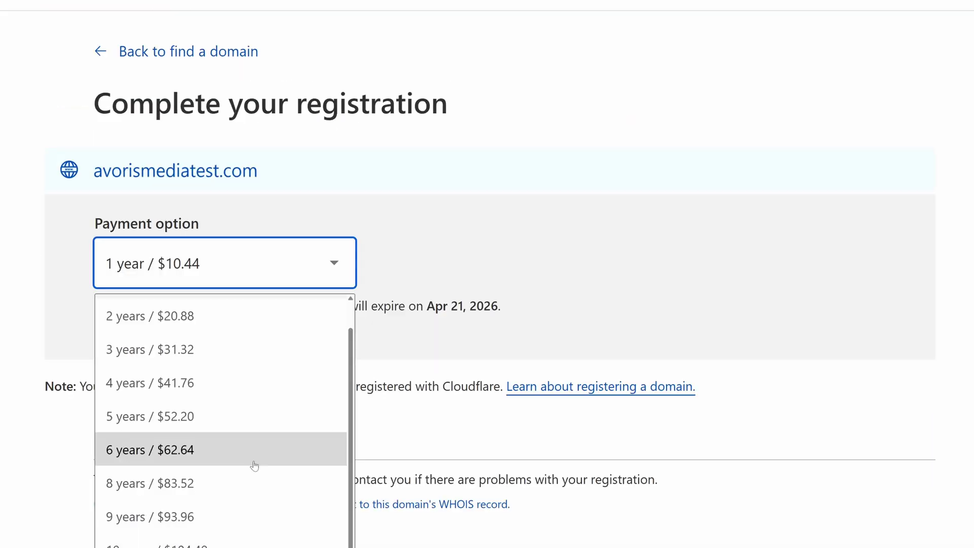
pyautogui.click(223, 517)
pyautogui.scroll(-10, 317, 421)
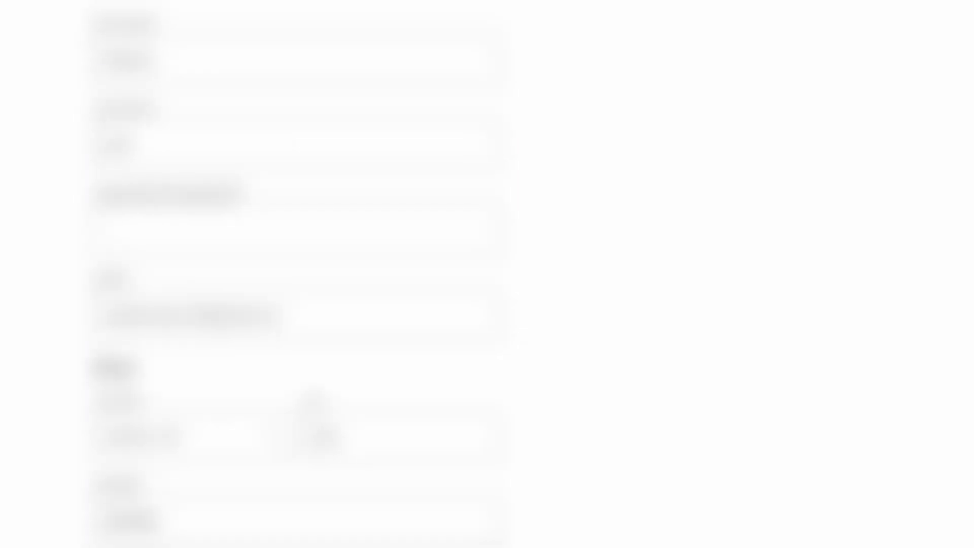
pyautogui.scroll(-15, 318, 421)
pyautogui.click(121, 296)
pyautogui.scroll(-1, 120, 296)
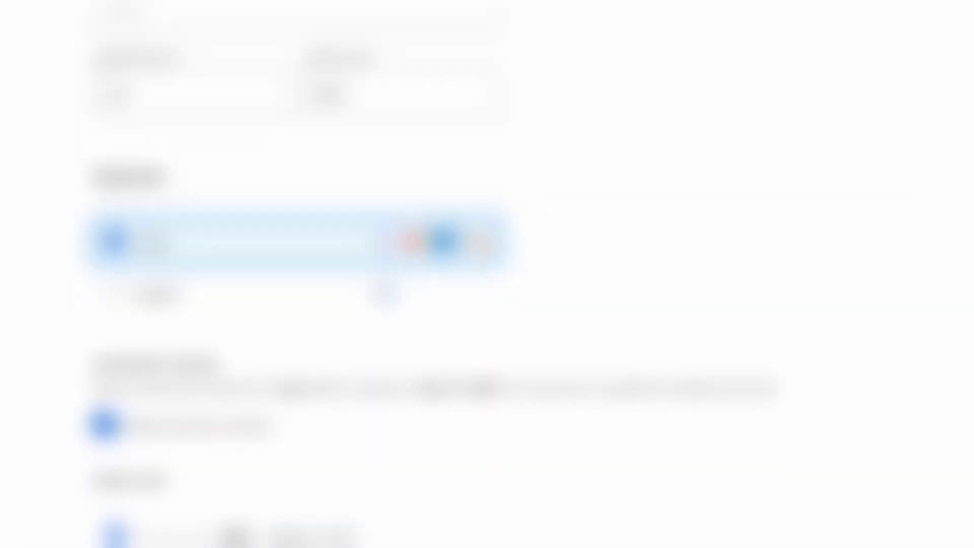
pyautogui.scroll(-15, 381, 488)
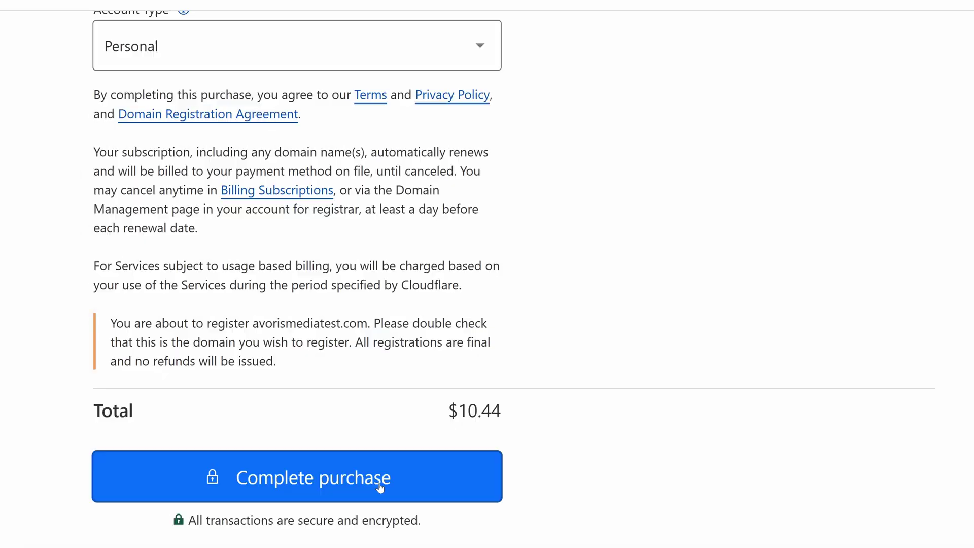
pyautogui.click(380, 487)
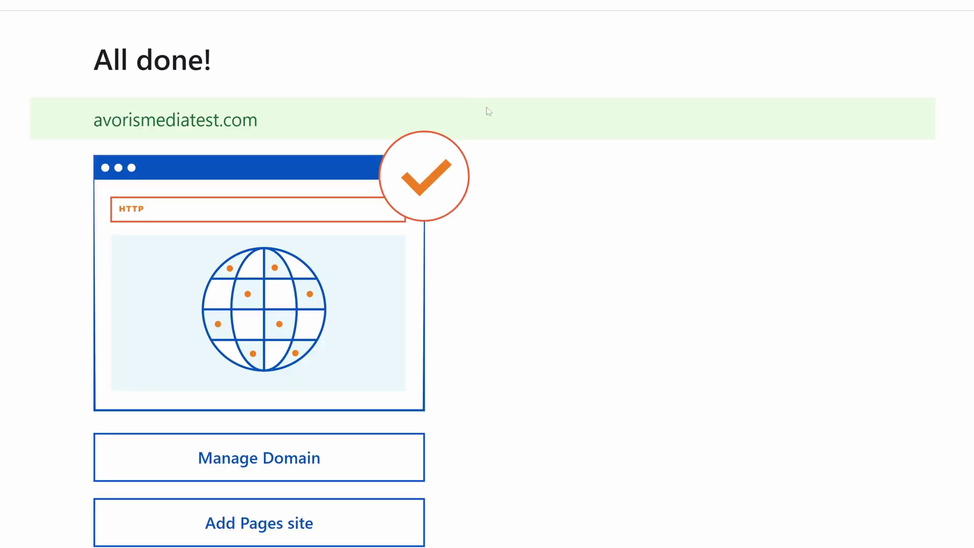
pyautogui.scroll(-2, 543, 263)
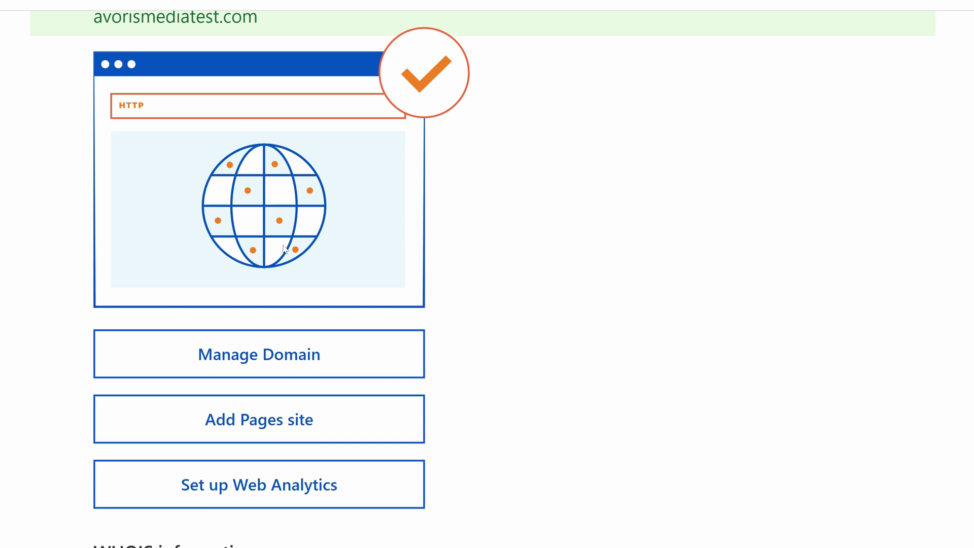
# Open avorismediatest.com's management page and its DNS configuration, showing an empty records table.
pyautogui.click(269, 357)
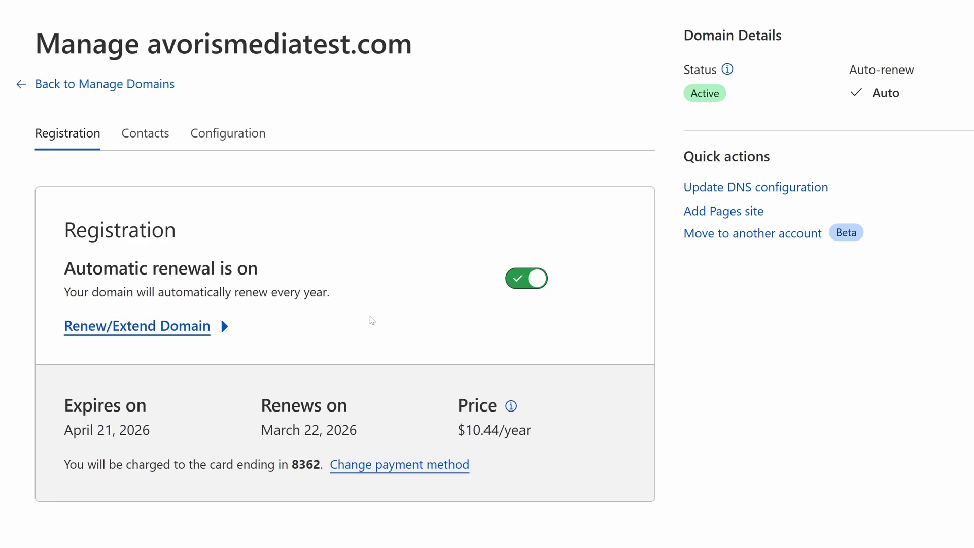
pyautogui.scroll(-1, 372, 319)
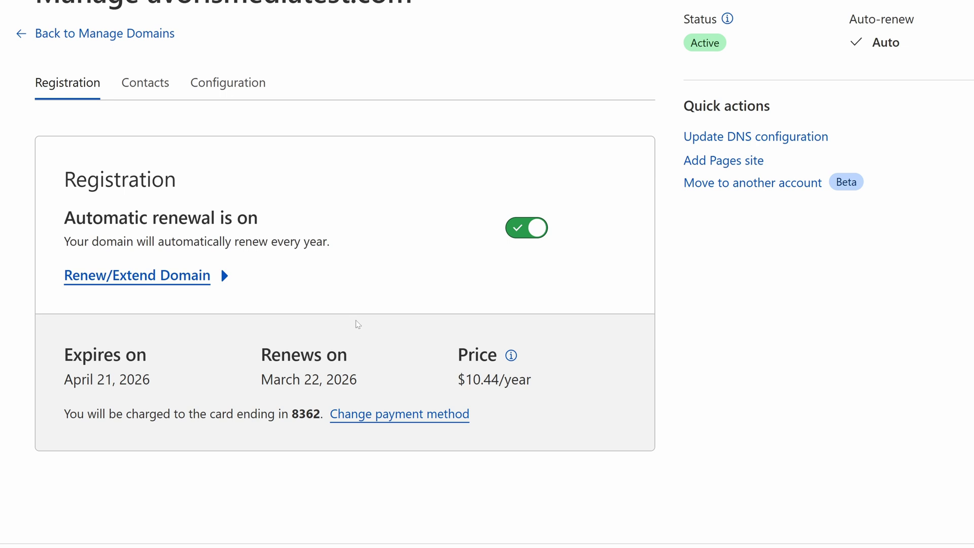
pyautogui.scroll(1, 362, 323)
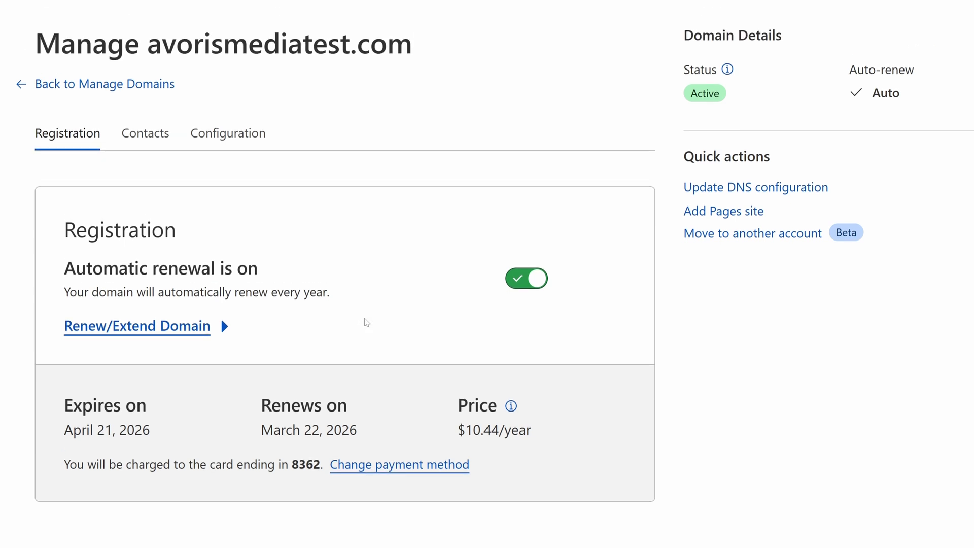
pyautogui.click(243, 128)
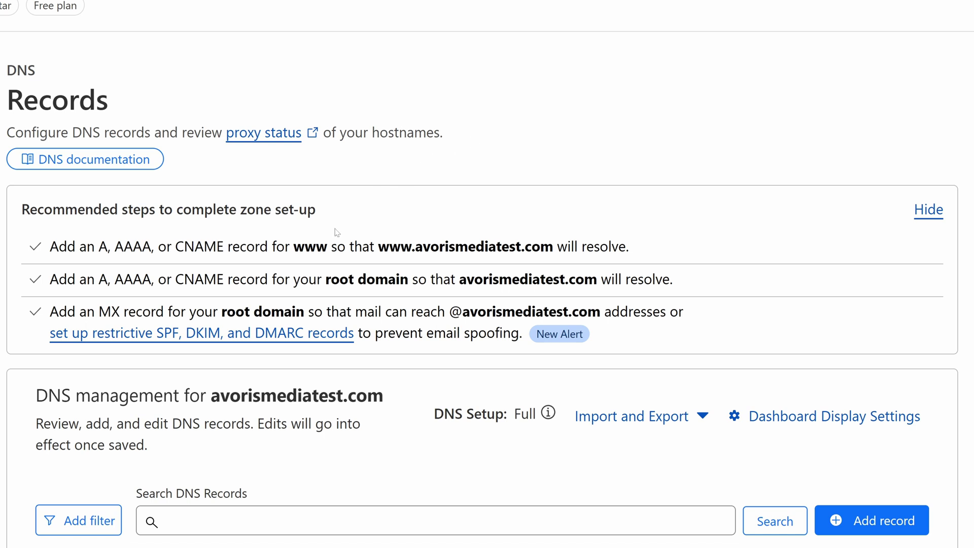
pyautogui.scroll(-3, 435, 318)
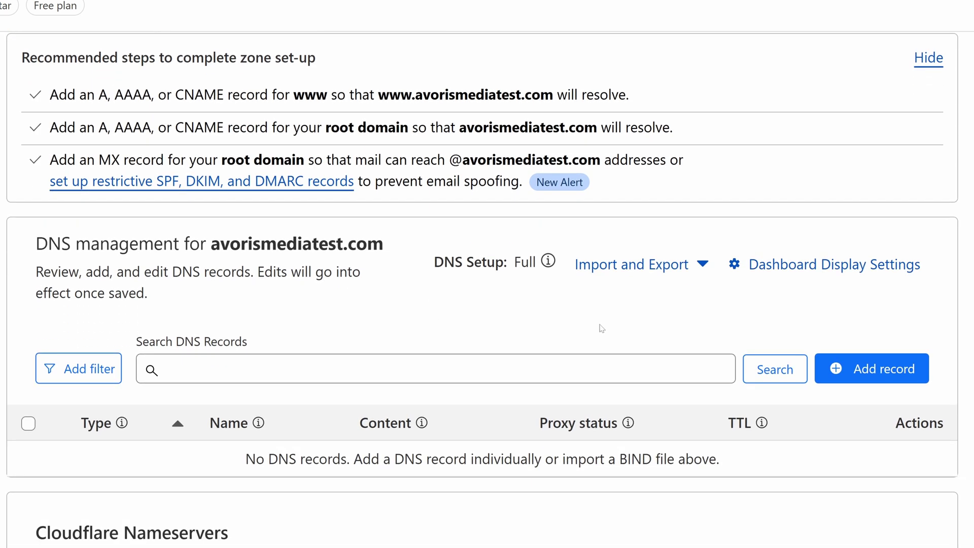
pyautogui.scroll(-5, 602, 329)
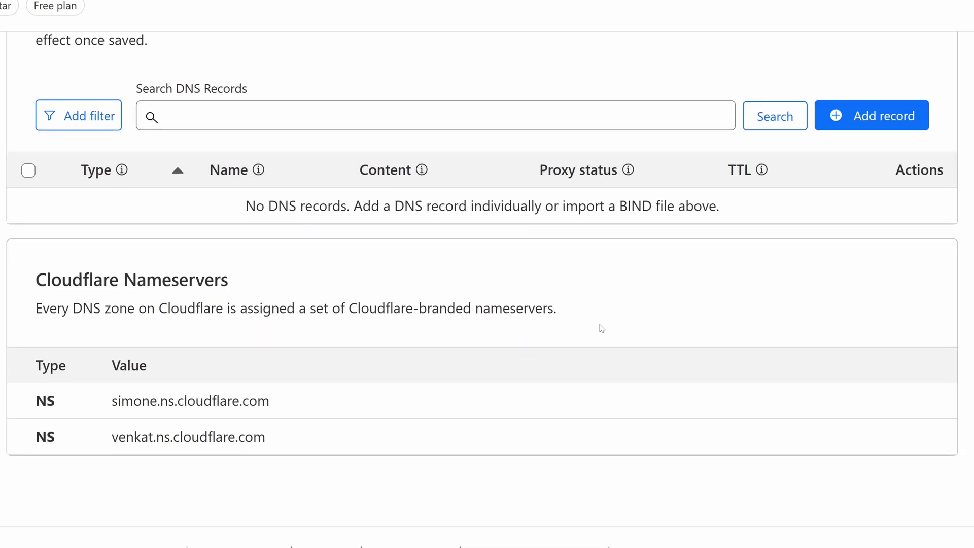
pyautogui.scroll(-1, 602, 328)
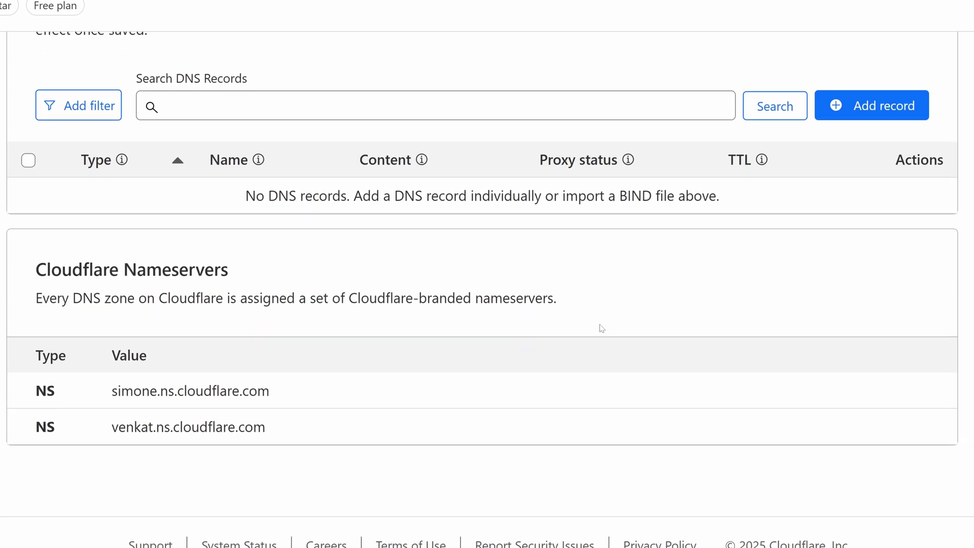
pyautogui.scroll(8, 601, 329)
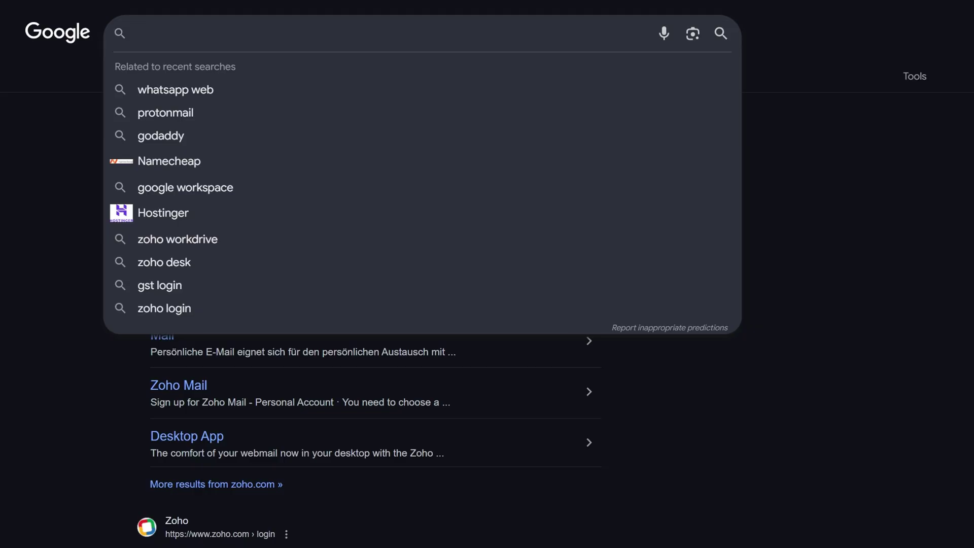
# Search Google for 'zoho mail' and open Zoho Mail's business email page.
pyautogui.write('zoho mail')
pyautogui.press('Return')
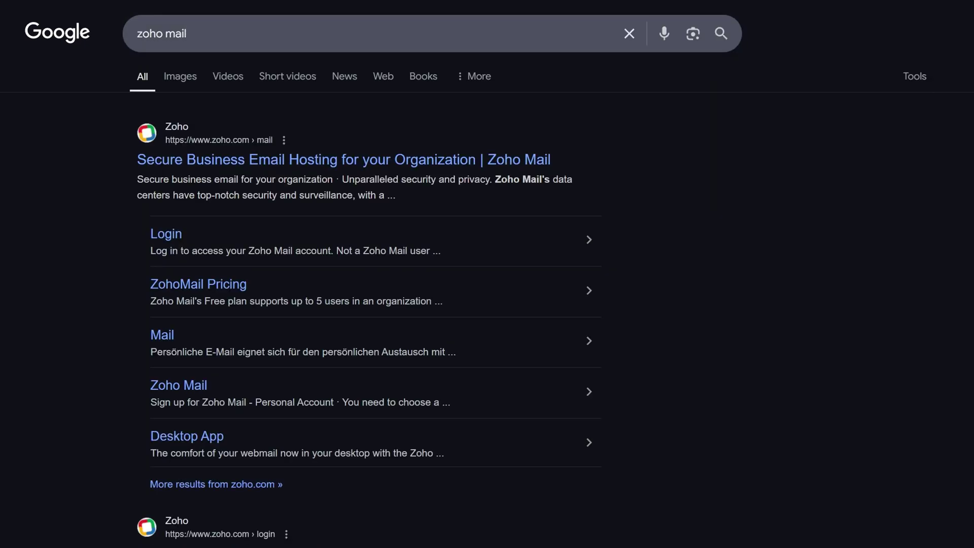
pyautogui.click(250, 160)
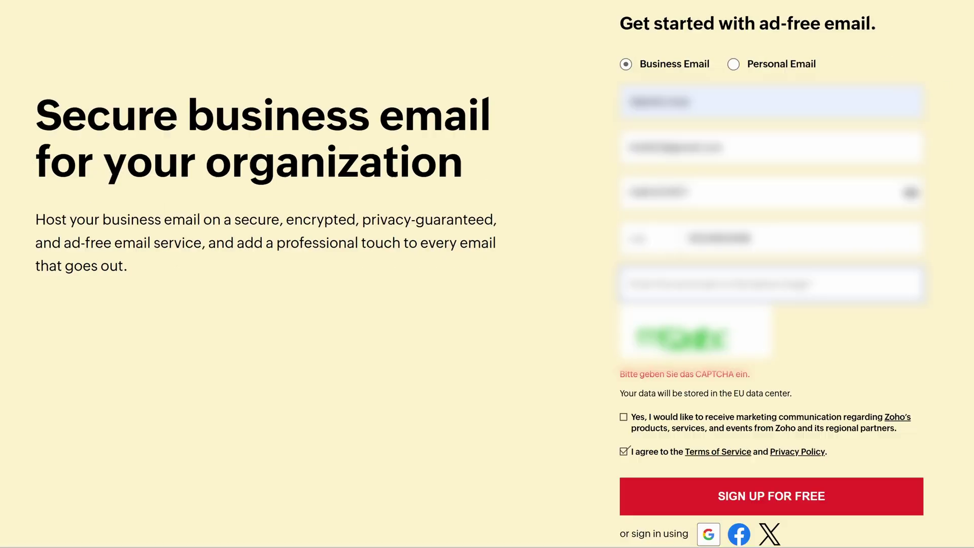
# Enter the CAPTCHA, sign up for a Zoho Mail business account, and pick the Free Plan.
pyautogui.write('mG')
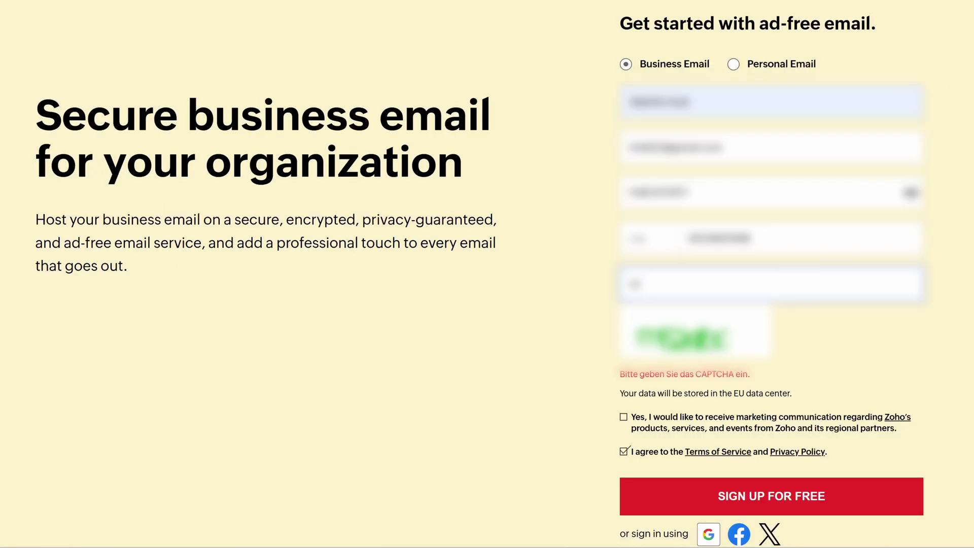
pyautogui.write('dfxr')
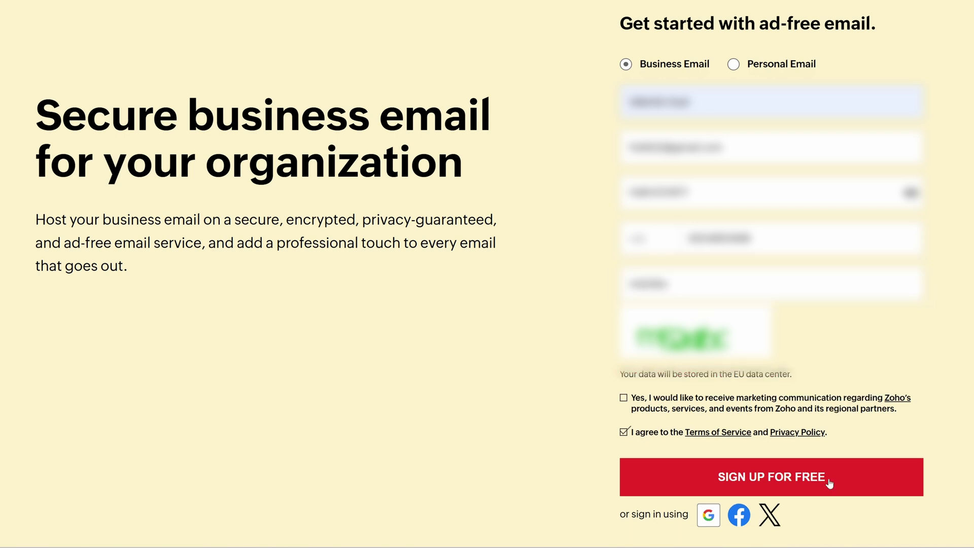
pyautogui.click(830, 483)
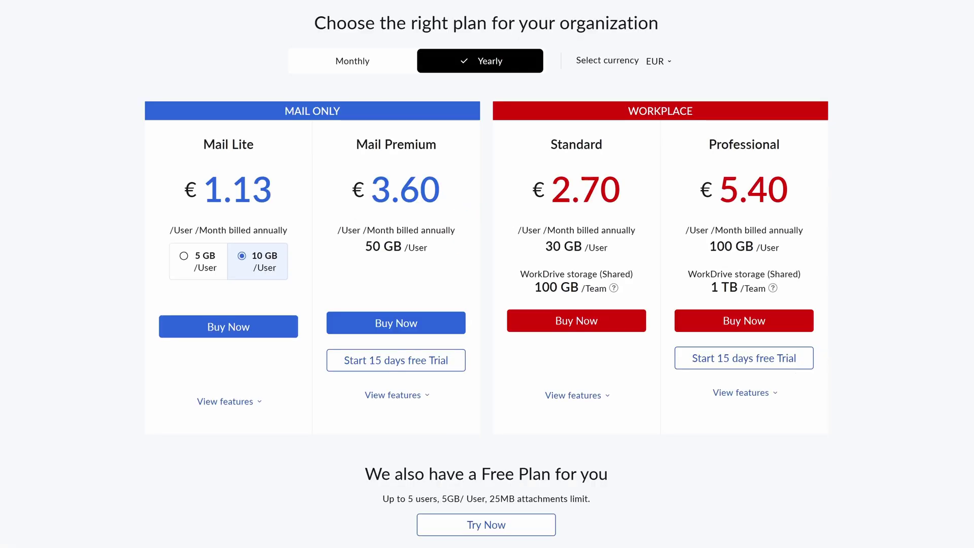
pyautogui.scroll(-1, 486, 274)
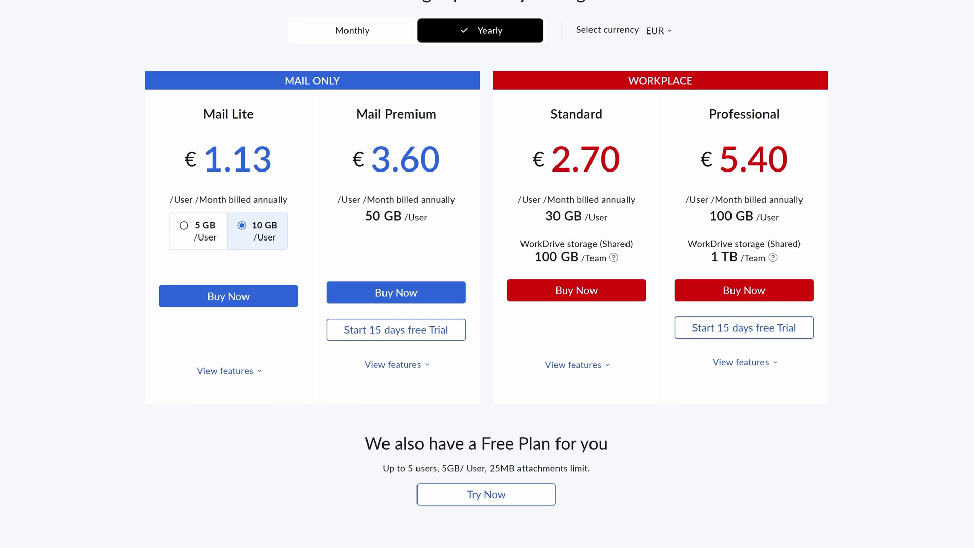
pyautogui.scroll(1, 691, 274)
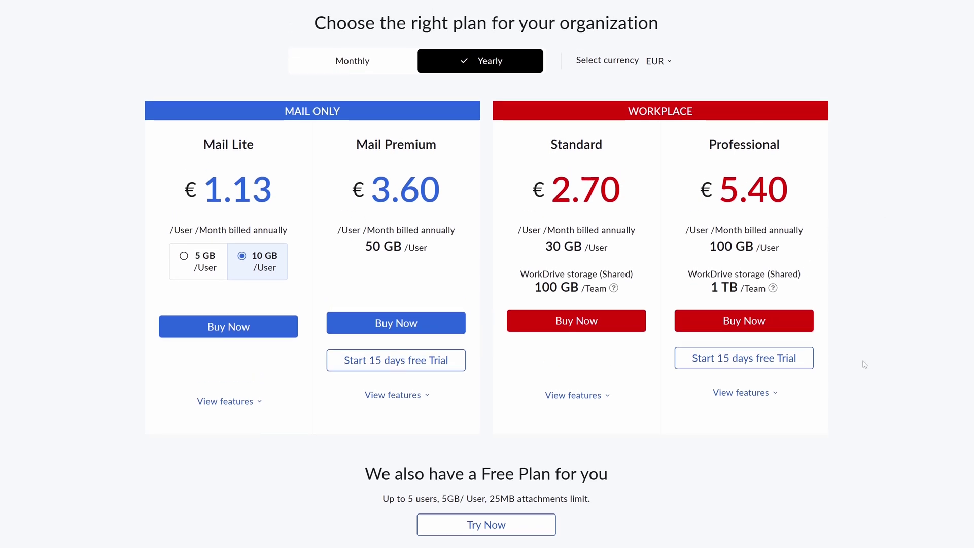
pyautogui.click(517, 528)
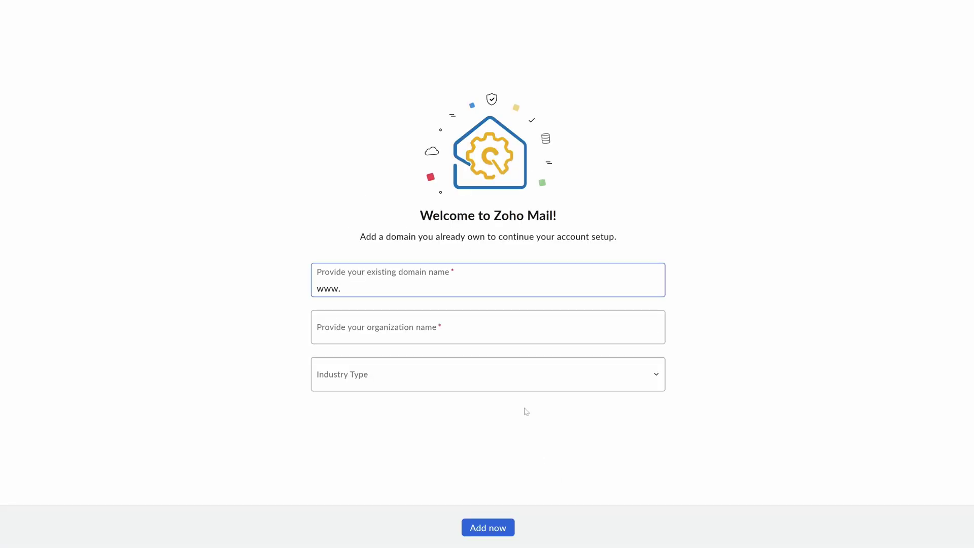
# Add domain avorismediatest.com with organization Avoris Media and industry Marketing & Advertising.
pyautogui.write('avoris')
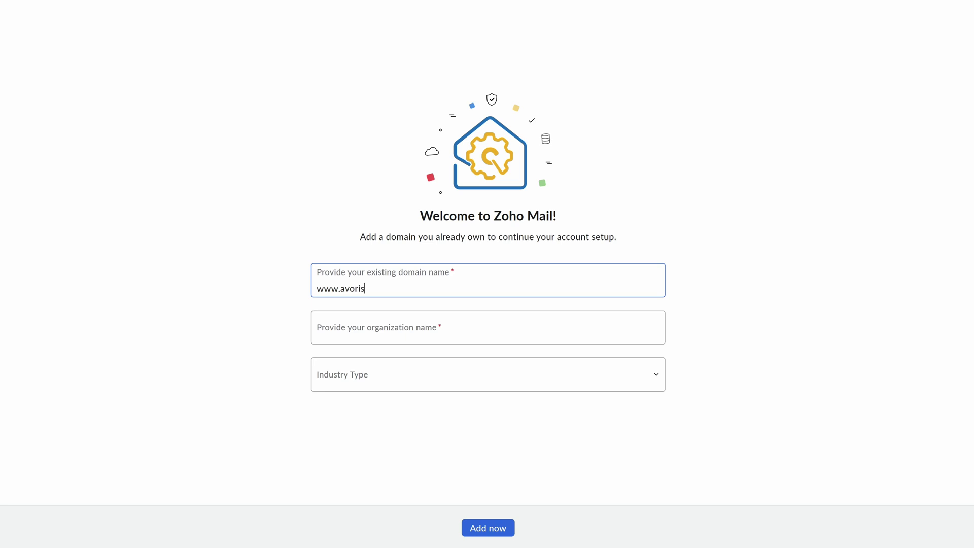
pyautogui.write('mediatest.com')
pyautogui.click(487, 327)
pyautogui.write('Avoris Medi')
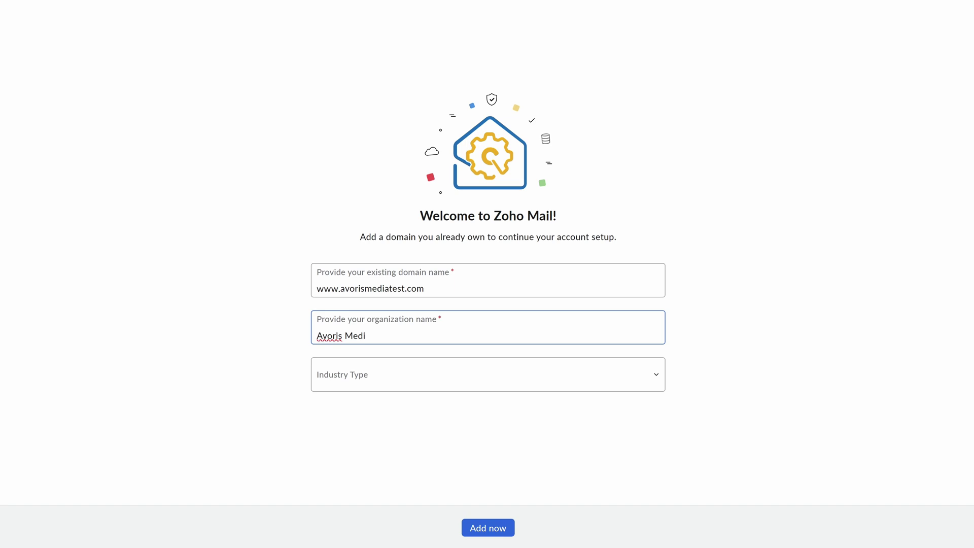
pyautogui.click(450, 369)
pyautogui.scroll(-5, 398, 239)
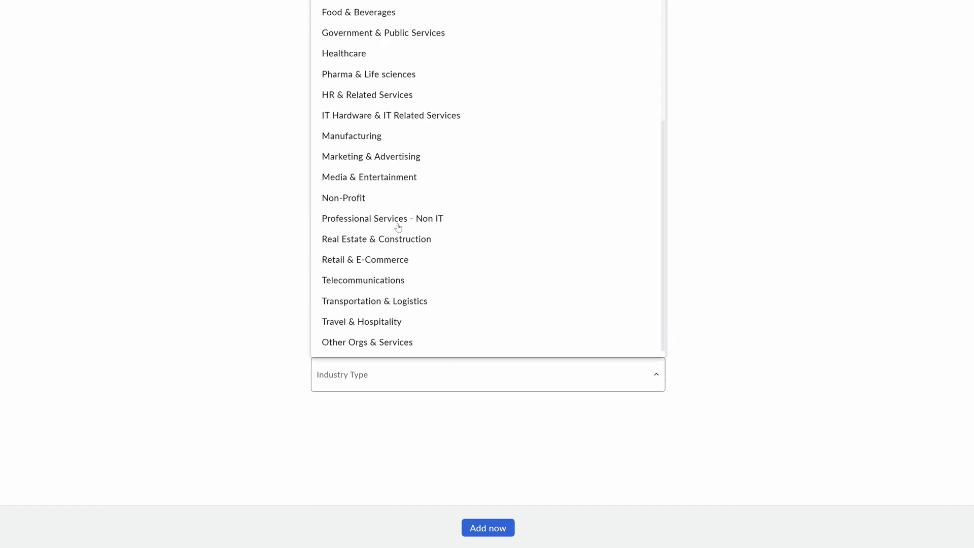
pyautogui.click(386, 158)
pyautogui.click(476, 528)
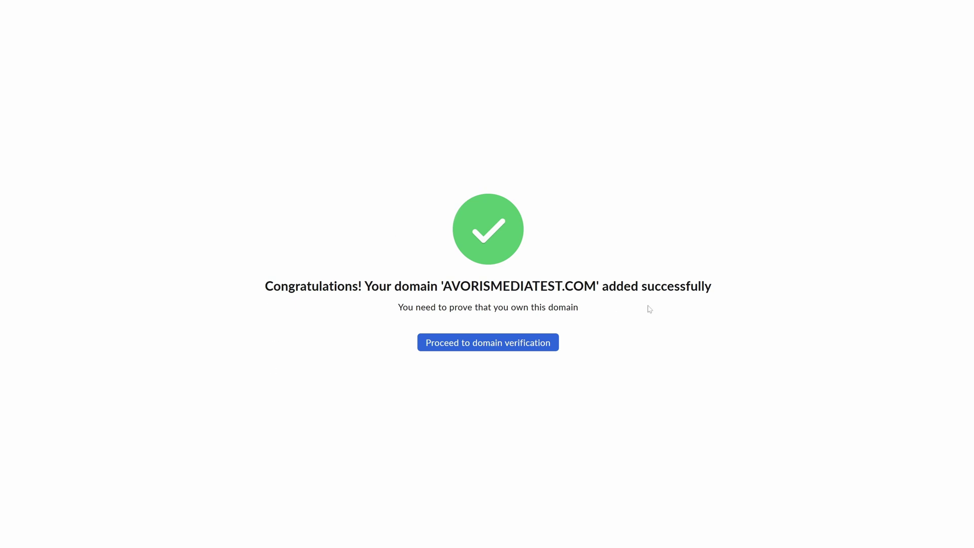
# Start domain verification, dismiss the DNS provider login, choose manual configuration, and copy the TXT value.
pyautogui.click(511, 343)
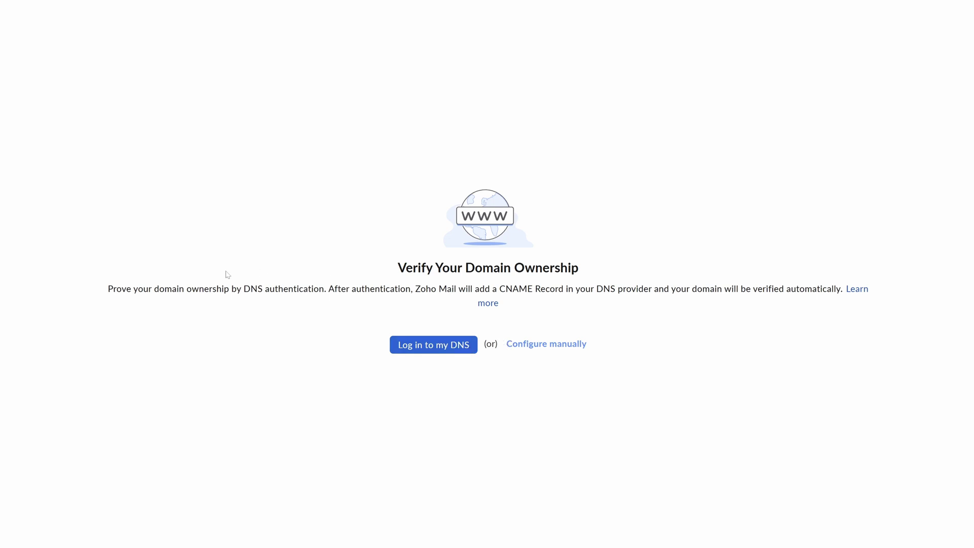
pyautogui.click(455, 347)
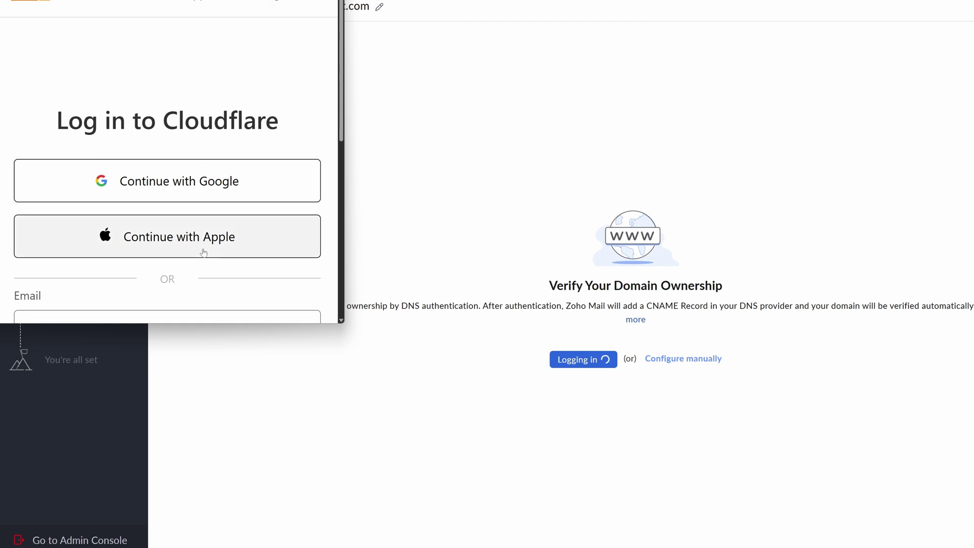
pyautogui.scroll(-3, 203, 250)
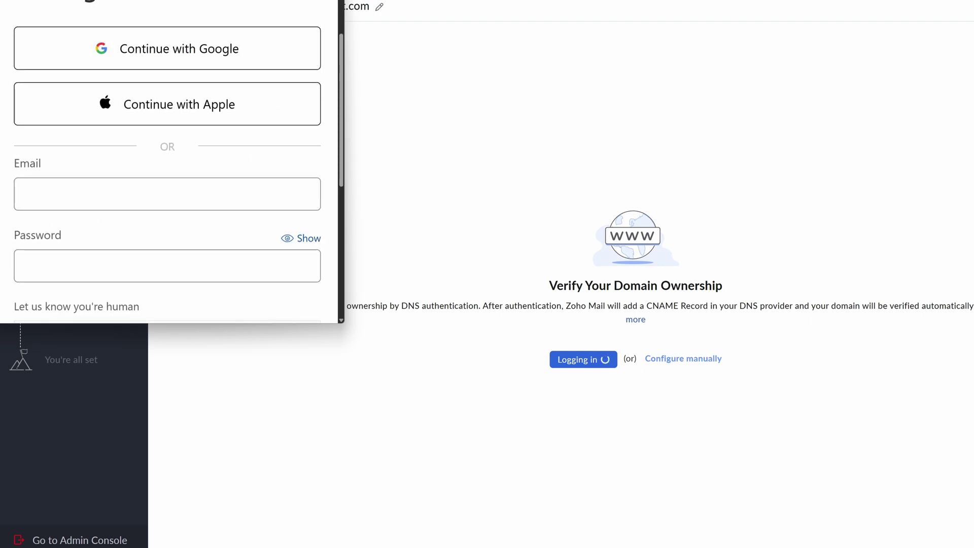
pyautogui.hotkey('alt', 'F4')
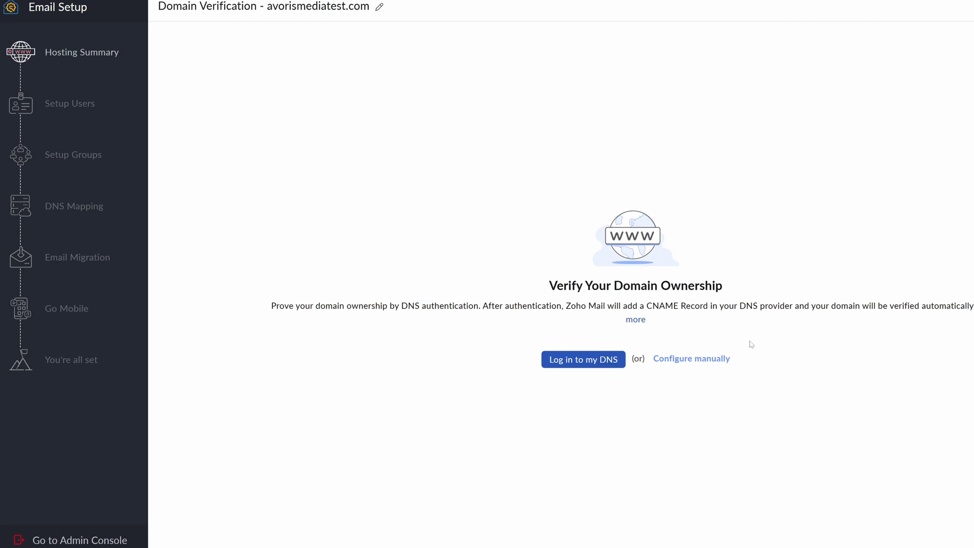
pyautogui.click(705, 362)
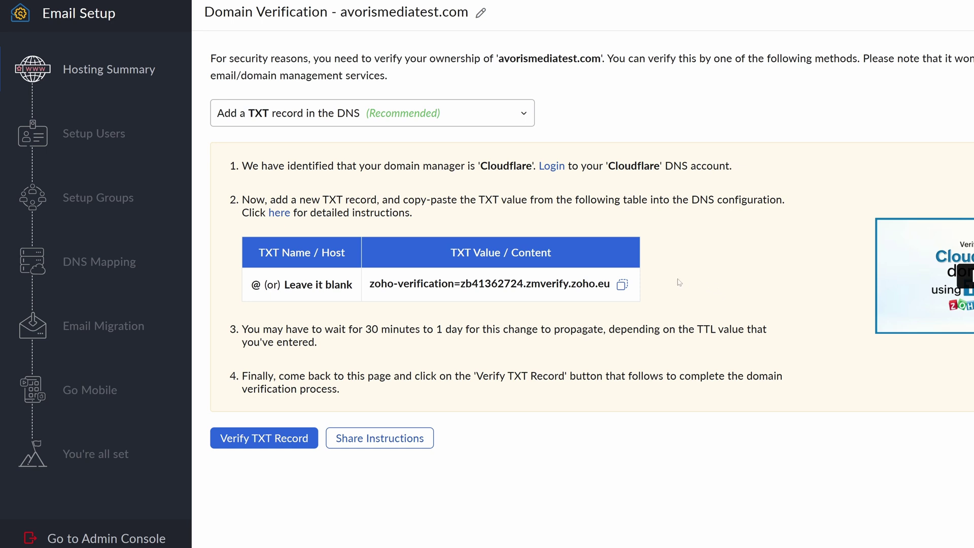
pyautogui.click(623, 285)
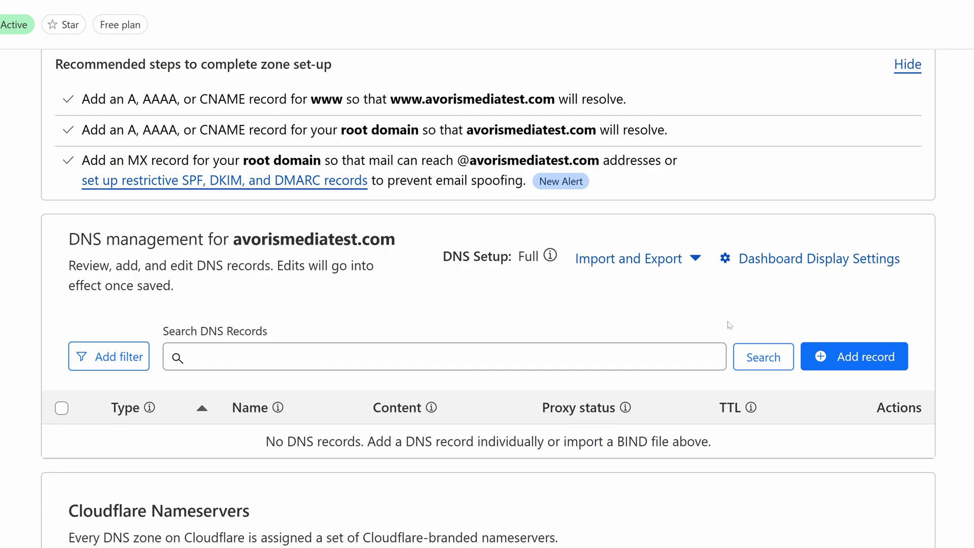
# Add and save a Cloudflare TXT record named @ containing the pasted Zoho verification value.
pyautogui.scroll(-2, 729, 325)
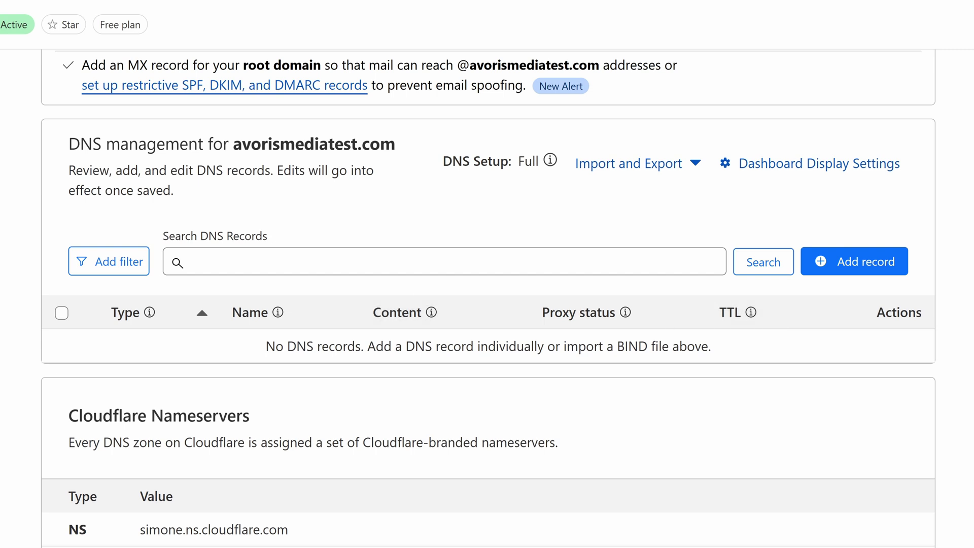
pyautogui.click(185, 269)
pyautogui.click(859, 264)
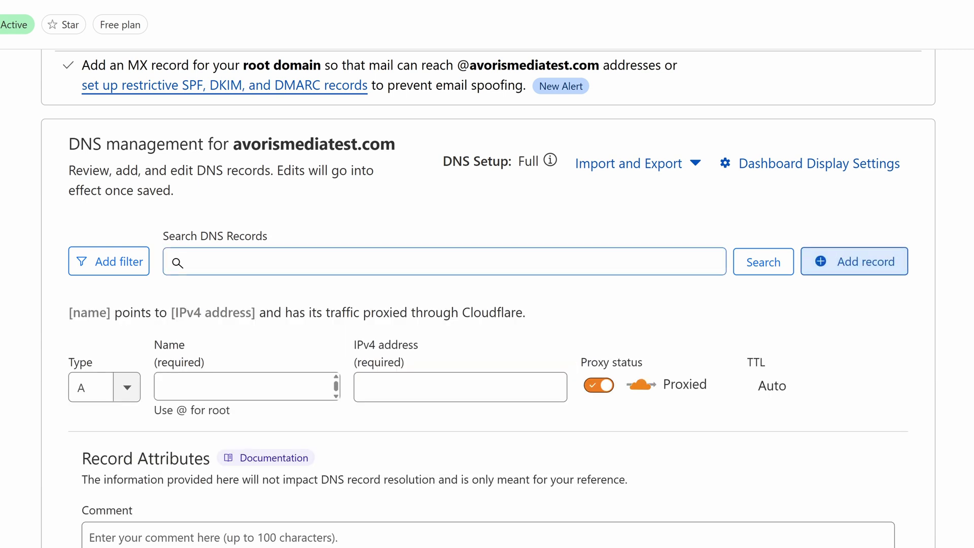
pyautogui.click(127, 387)
pyautogui.scroll(-5, 130, 518)
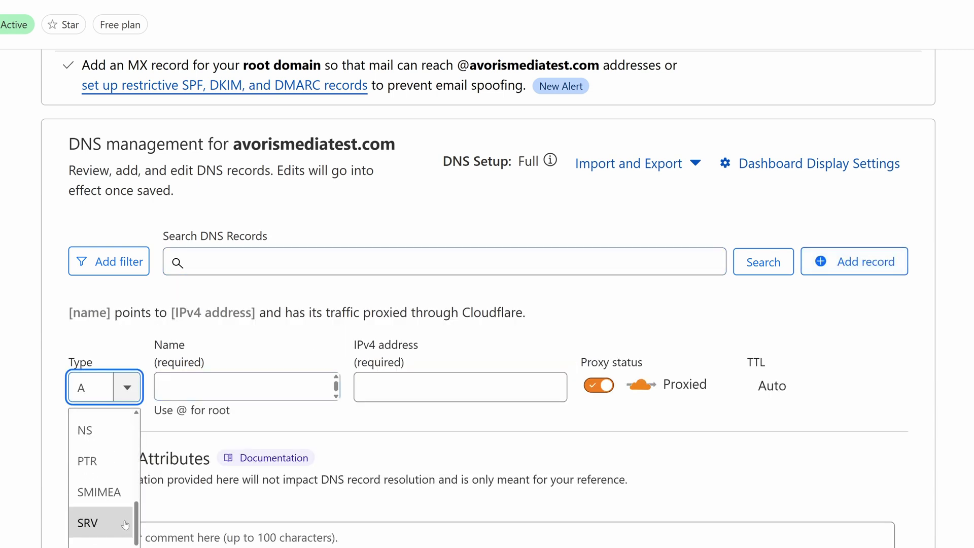
pyautogui.click(109, 533)
pyautogui.click(234, 387)
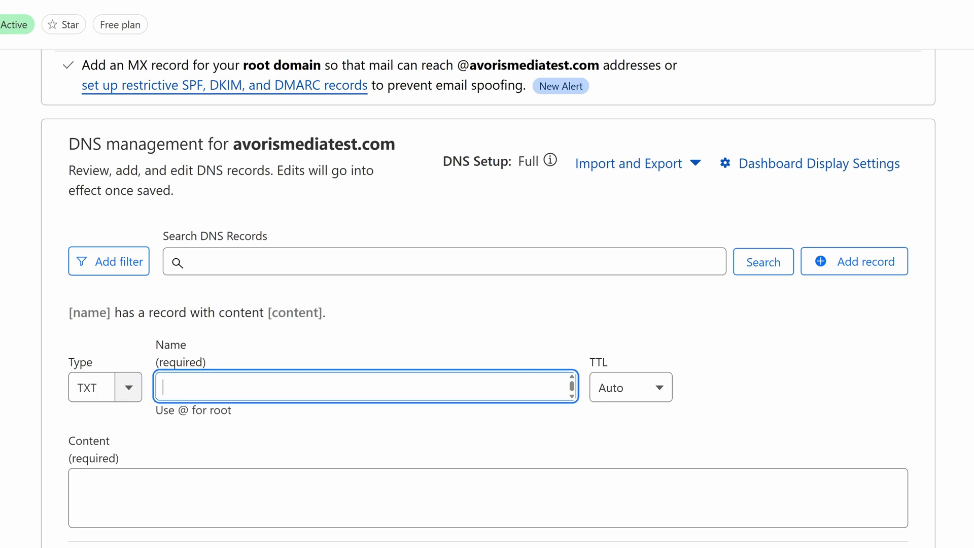
pyautogui.write('@')
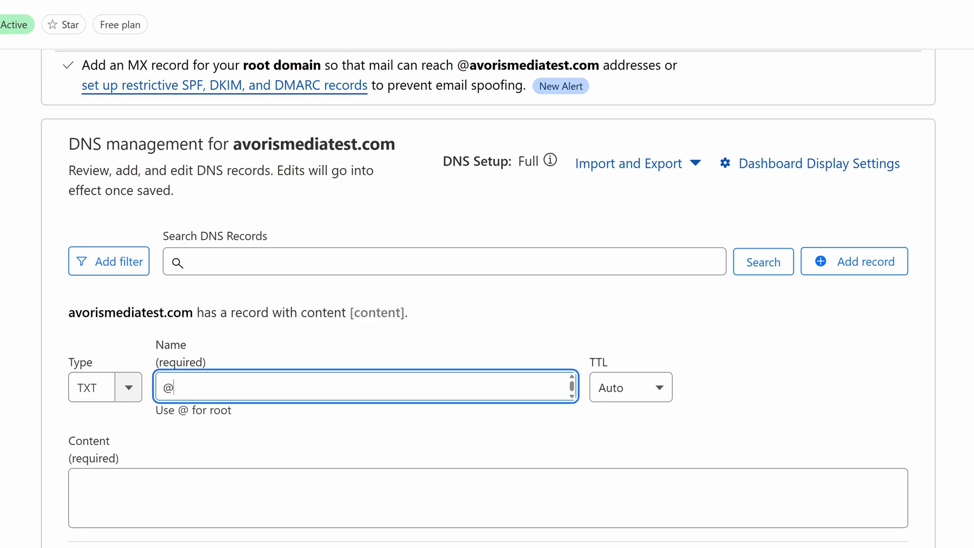
pyautogui.click(307, 487)
pyautogui.hotkey('ctrl', 'v')
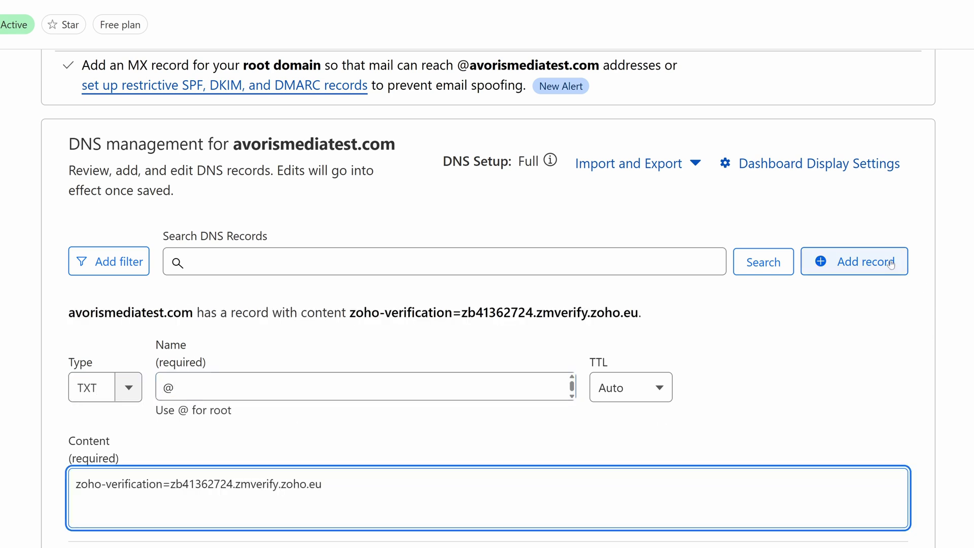
pyautogui.scroll(-3, 889, 266)
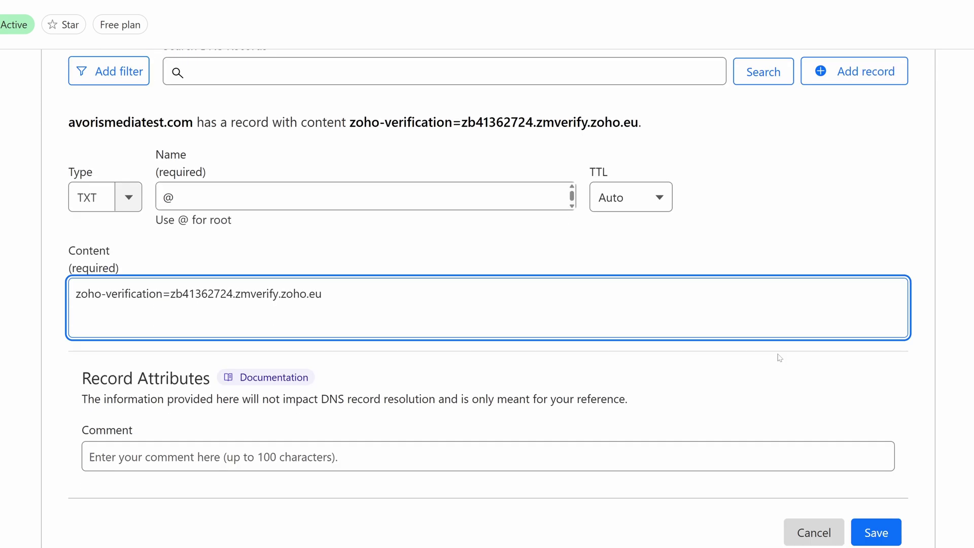
pyautogui.click(875, 533)
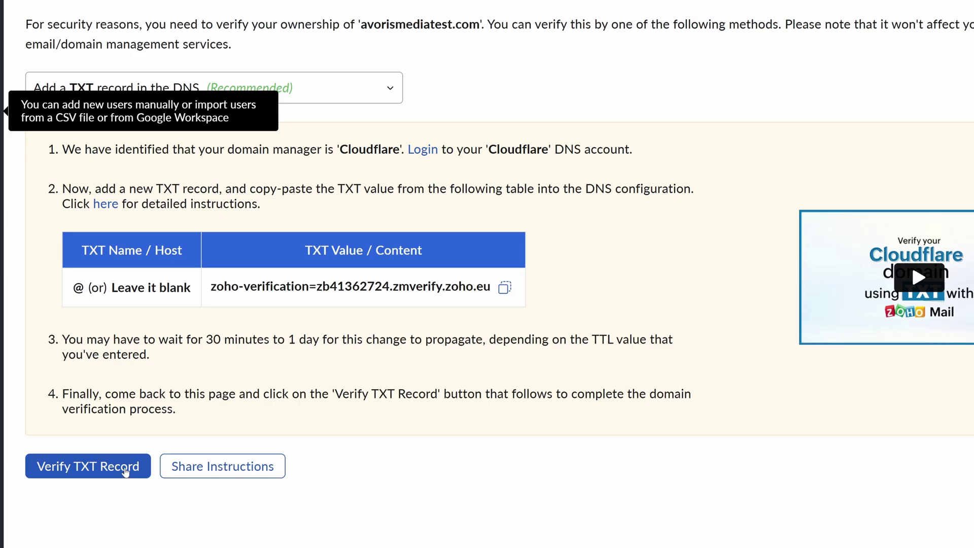
pyautogui.click(126, 471)
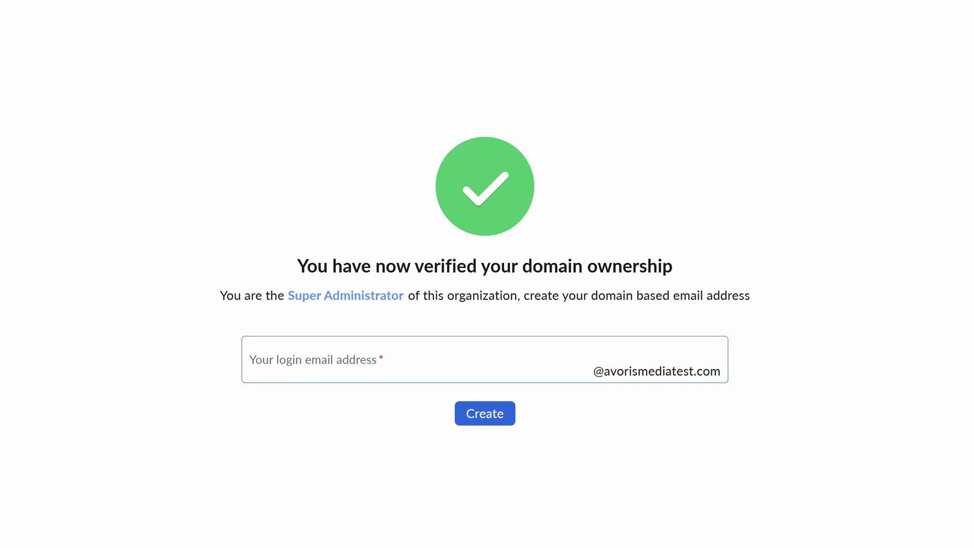
pyautogui.click(250, 371)
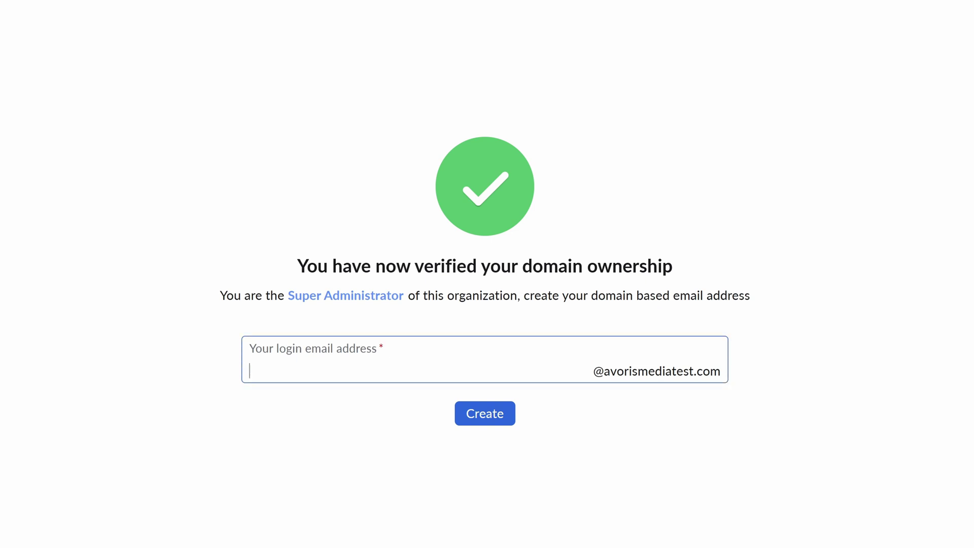
pyautogui.click(498, 413)
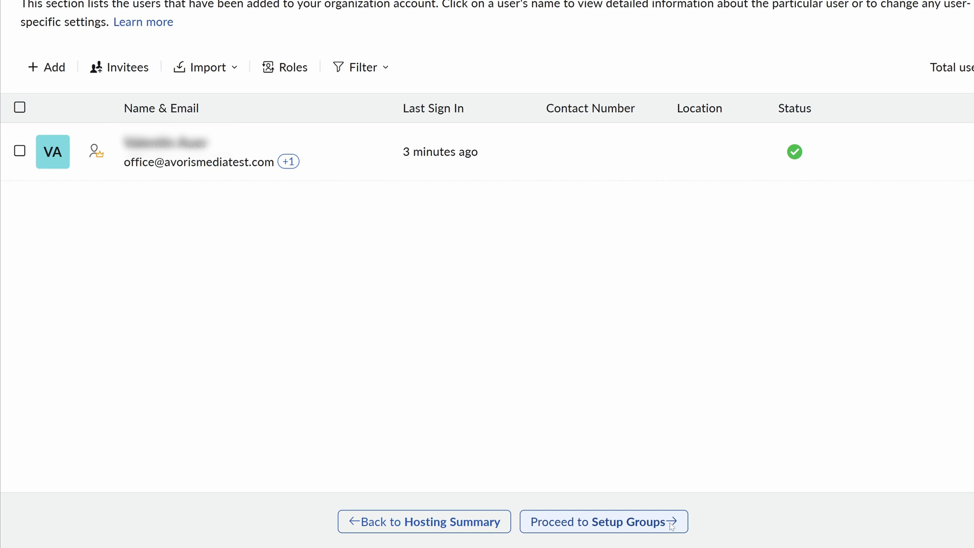
# Continue past Setup Groups to DNS Mapping and review the MX, SPF and DKIM records listed.
pyautogui.click(673, 526)
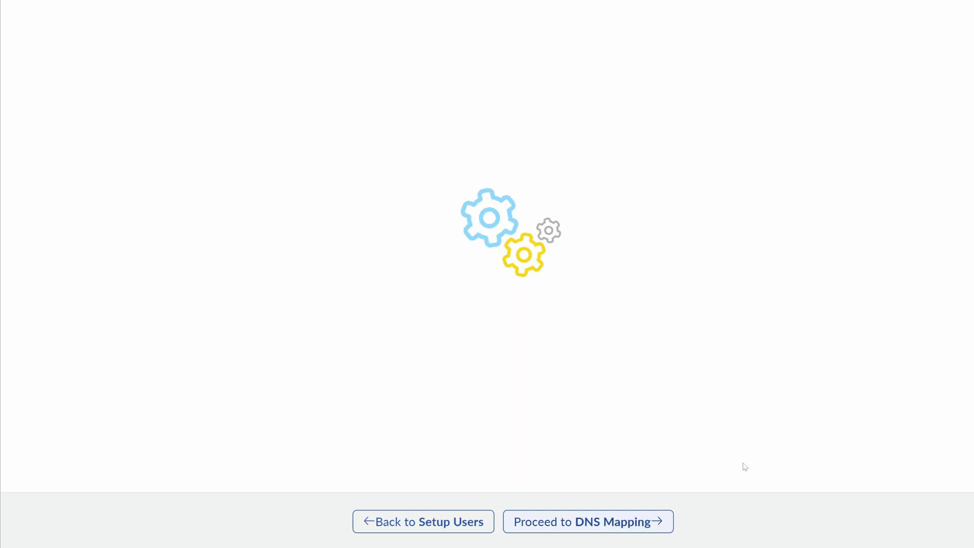
pyautogui.click(531, 527)
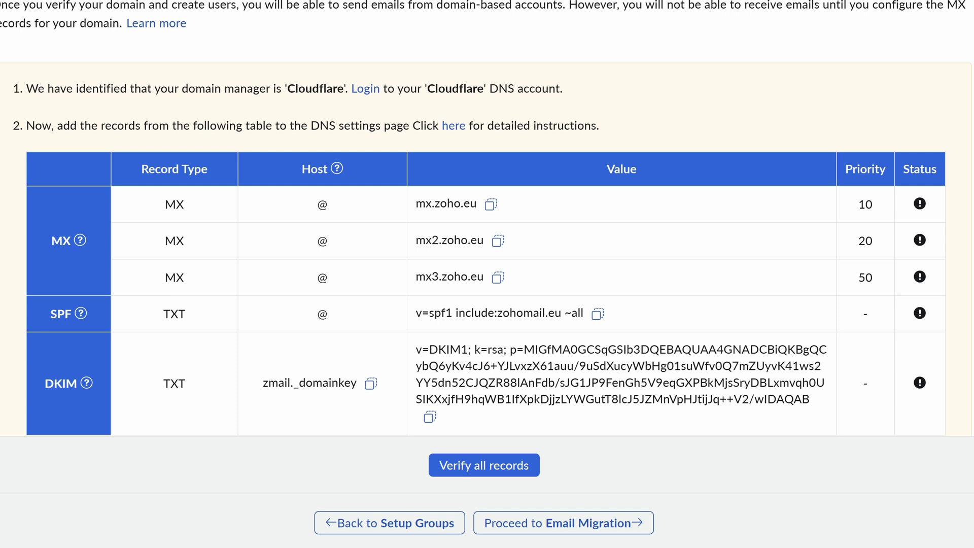
pyautogui.scroll(-2, 333, 225)
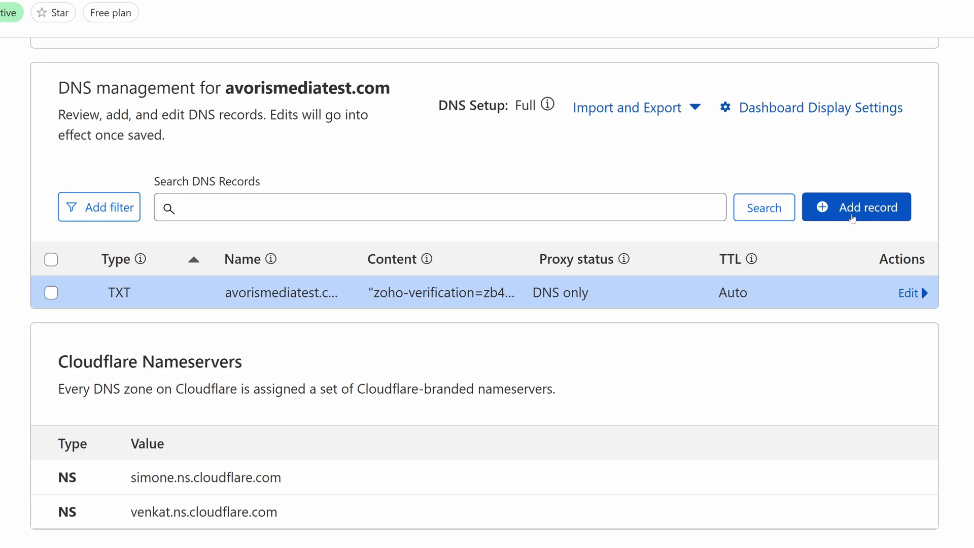
# Add a root (@) MX record for mx.zoho.eu with priority 10.
pyautogui.click(858, 207)
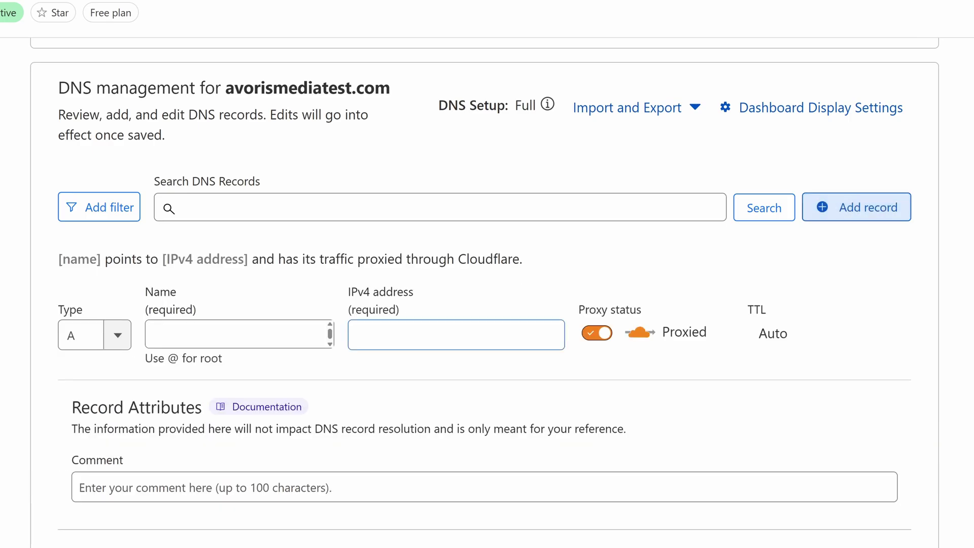
pyautogui.click(120, 347)
pyautogui.scroll(-5, 94, 376)
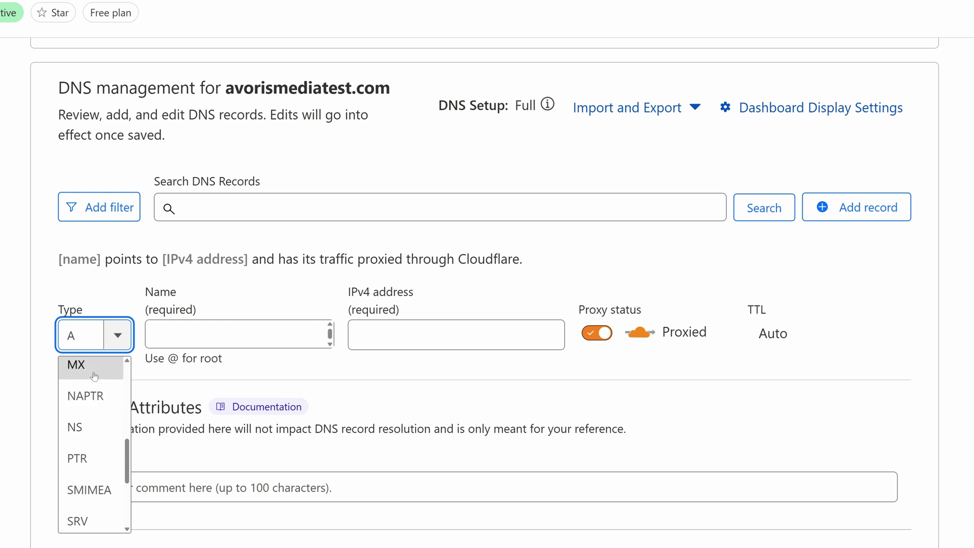
pyautogui.click(94, 376)
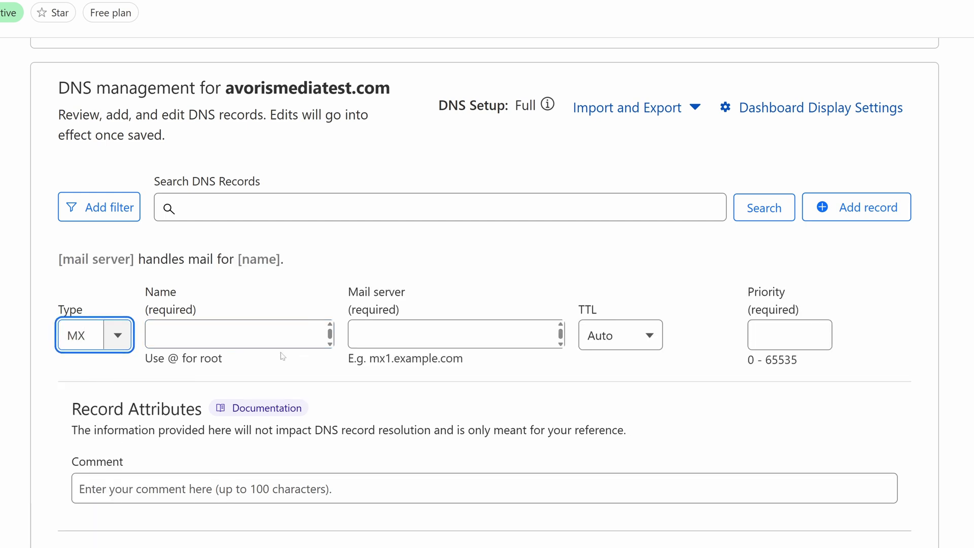
pyautogui.click(157, 335)
pyautogui.write('@')
pyautogui.click(385, 335)
pyautogui.write('mx.zoho.eu')
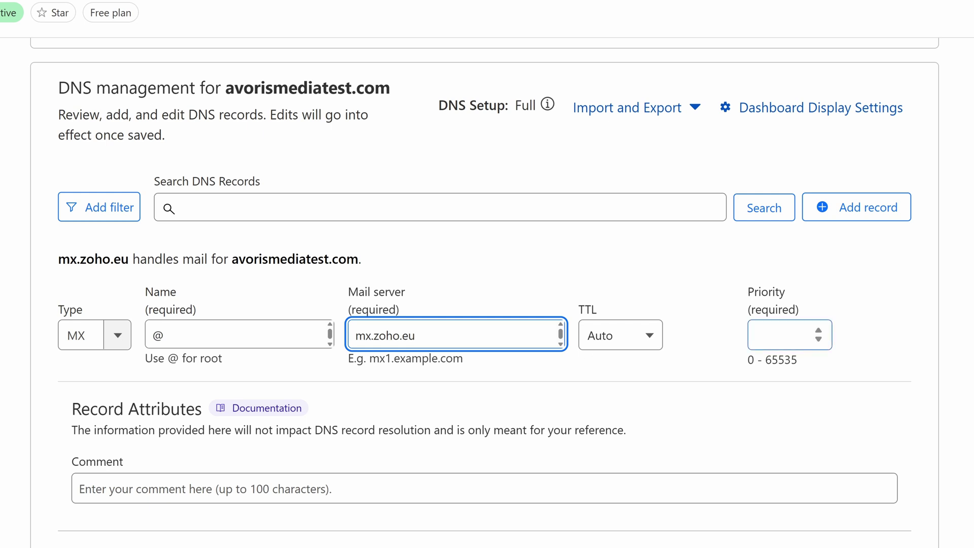
pyautogui.click(780, 335)
pyautogui.write('10')
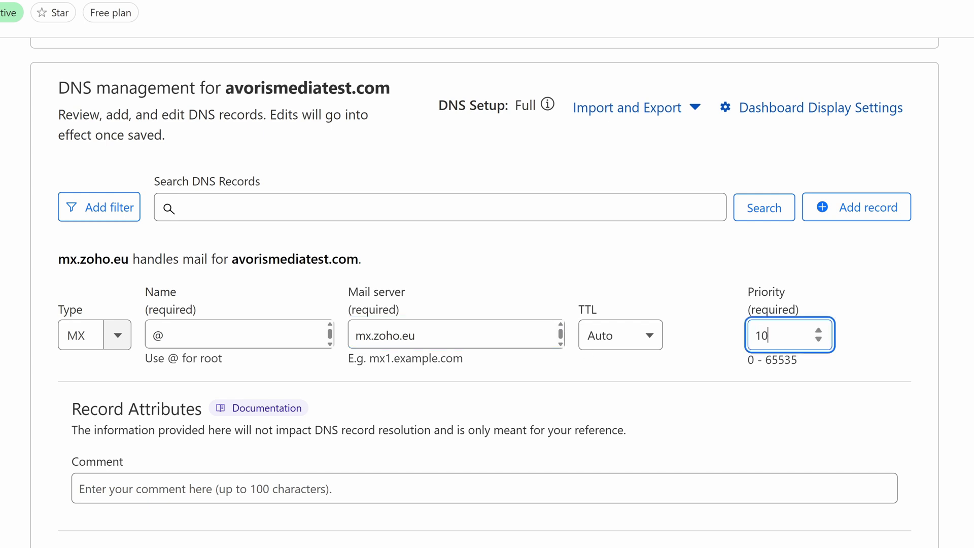
pyautogui.scroll(-3, 762, 392)
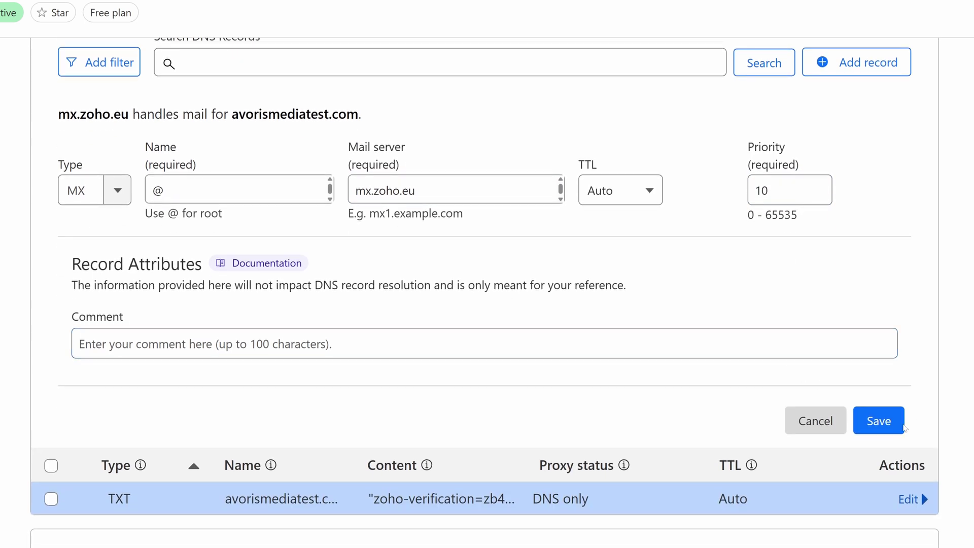
pyautogui.click(894, 422)
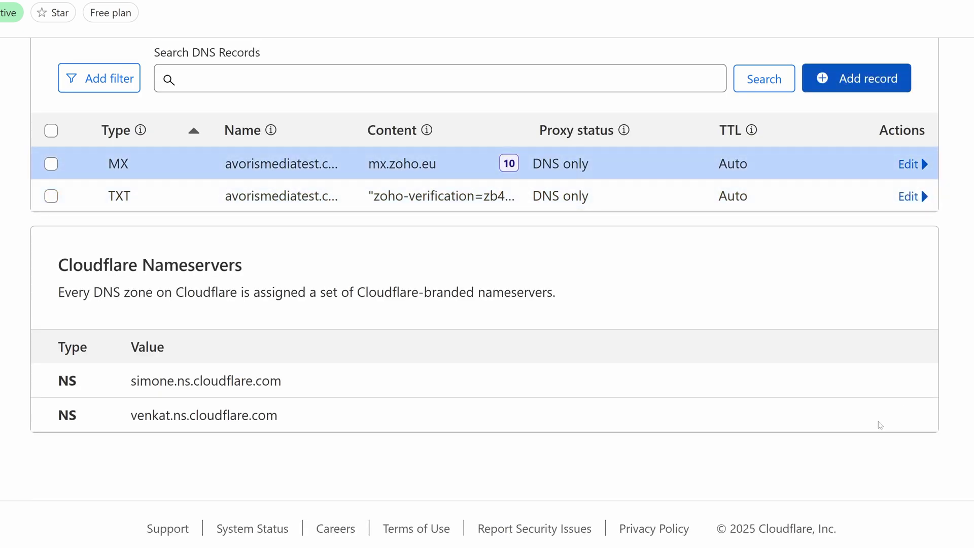
# Add MX records mx2.zoho.eu with priority 20 and mx3.zoho.eu with priority 50.
pyautogui.scroll(3, 567, 410)
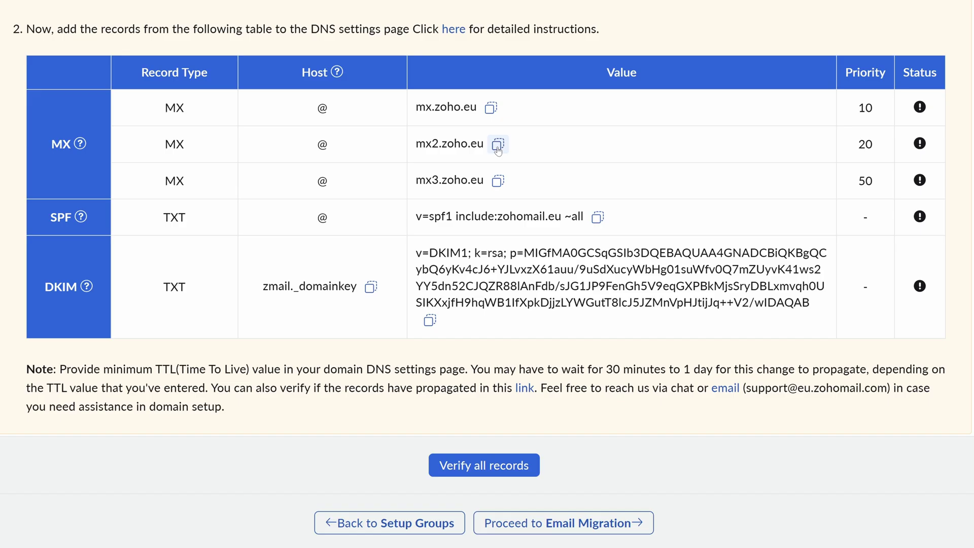
pyautogui.click(498, 145)
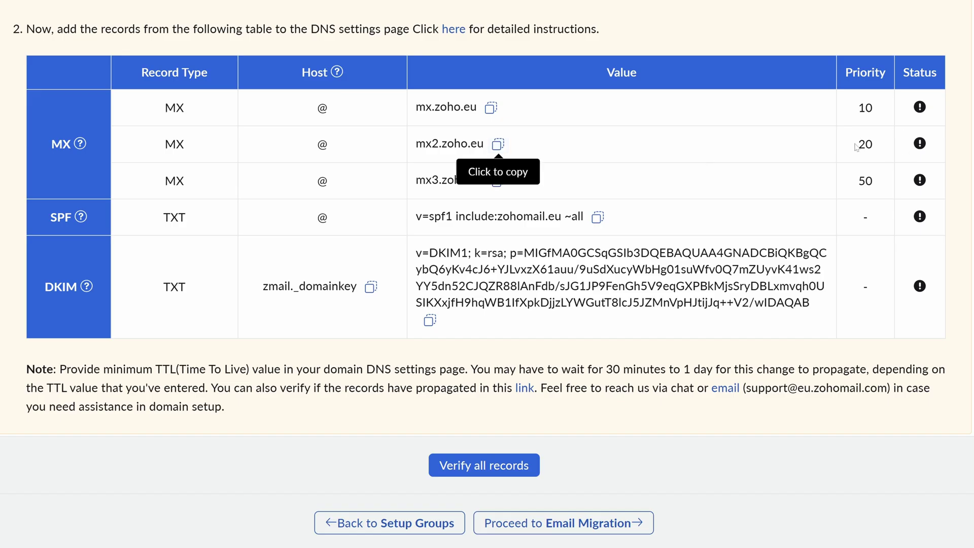
pyautogui.moveTo(856, 144); pyautogui.dragTo(876, 143)
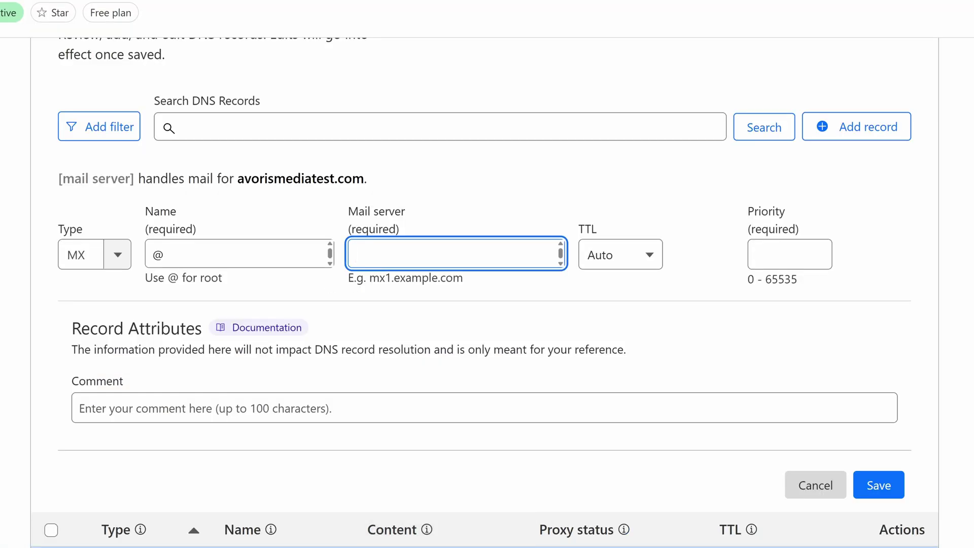
pyautogui.hotkey('ctrl', 'v')
pyautogui.click(790, 254)
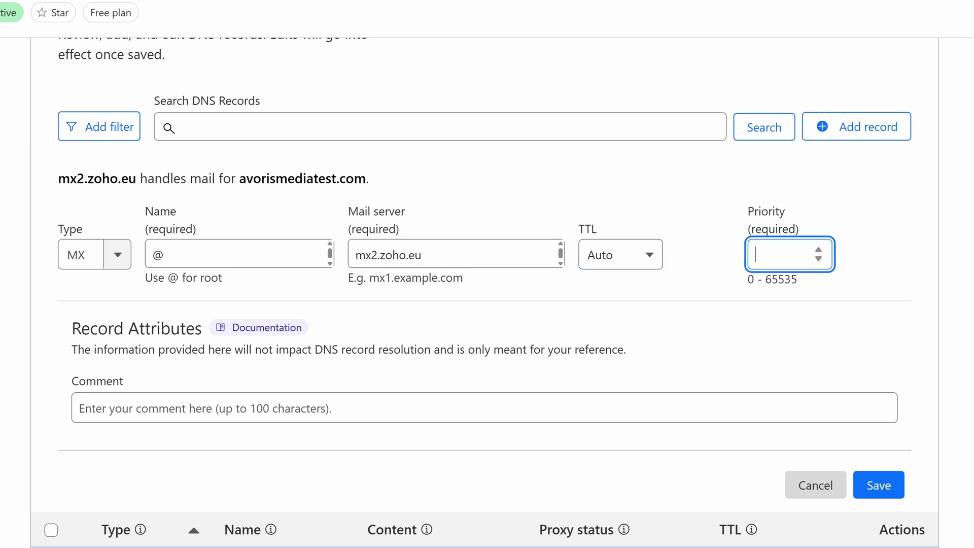
pyautogui.write('20')
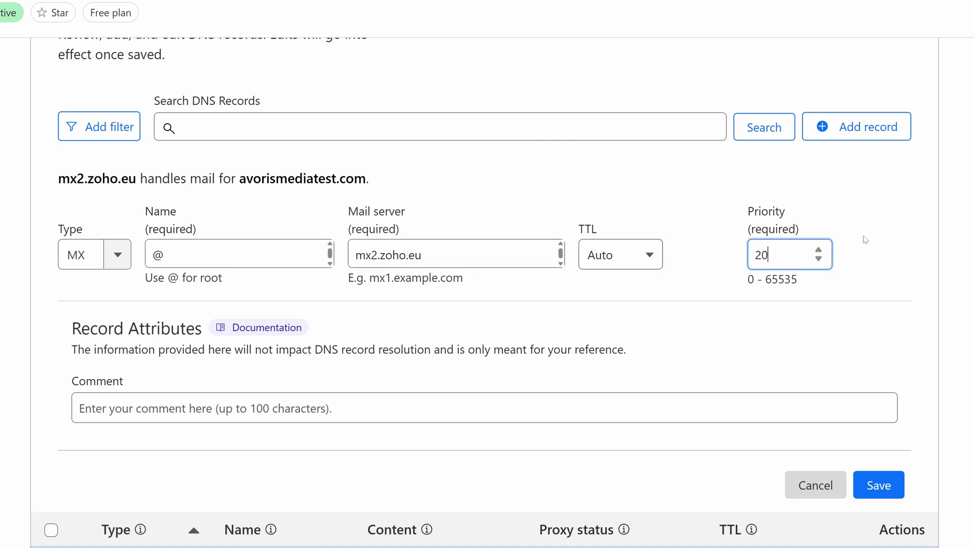
pyautogui.click(884, 486)
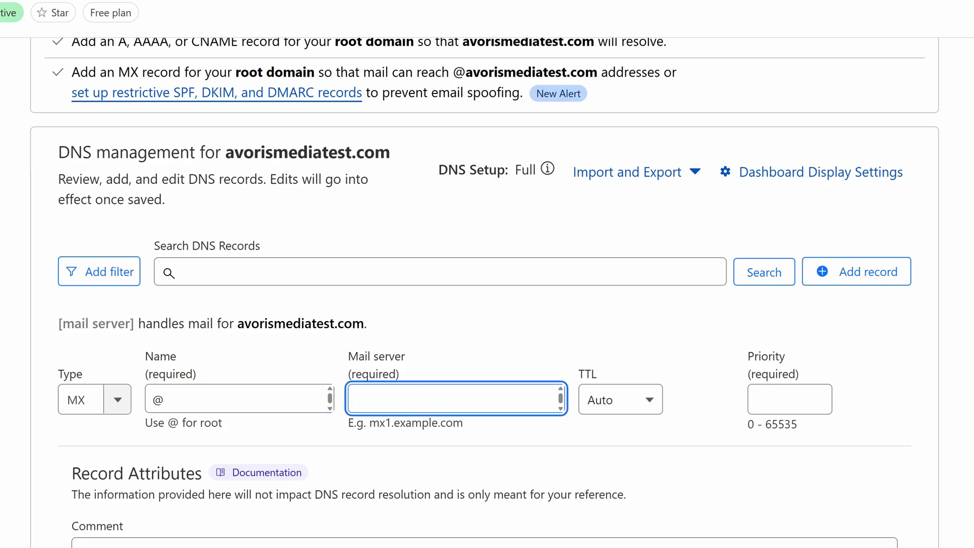
pyautogui.hotkey('ctrl', 'v')
pyautogui.click(783, 400)
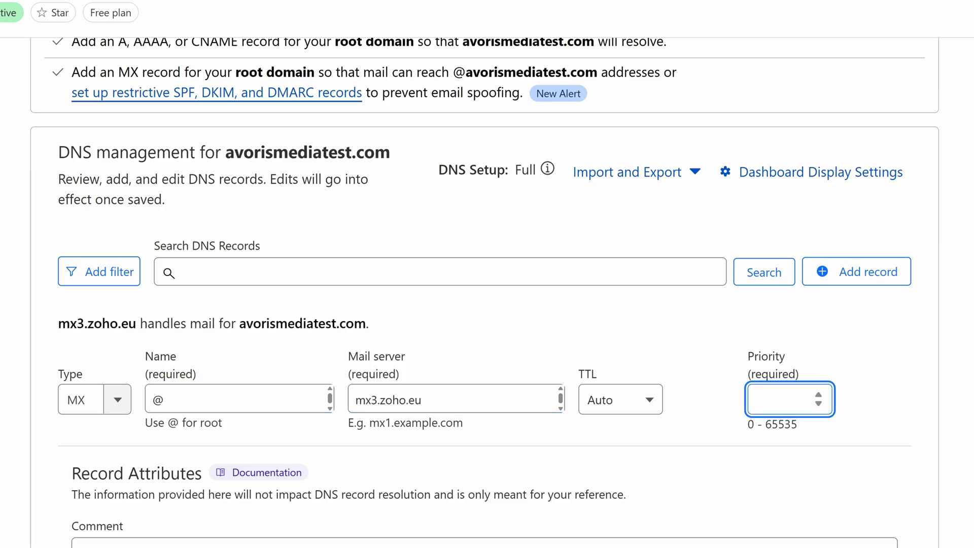
pyautogui.write('50')
pyautogui.scroll(-4, 953, 362)
pyautogui.click(894, 438)
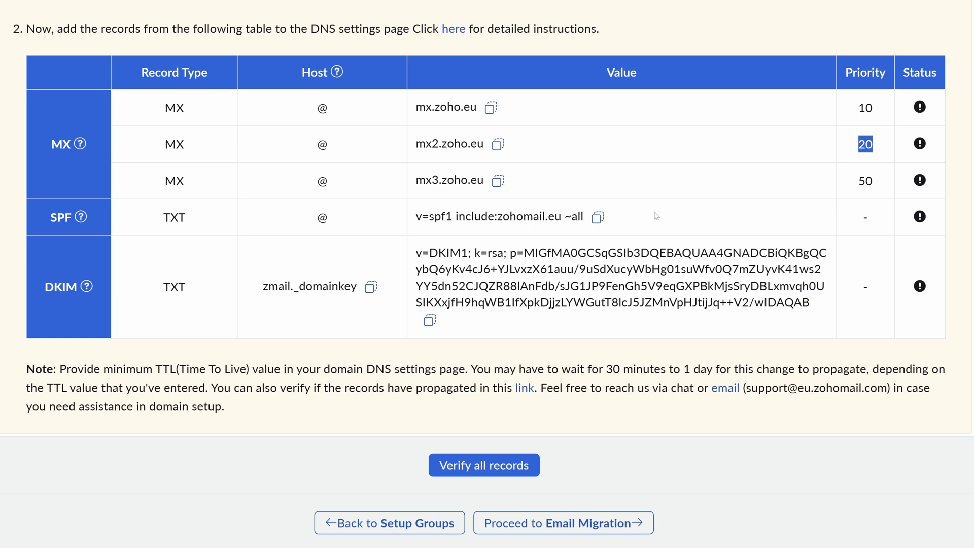
pyautogui.click(603, 218)
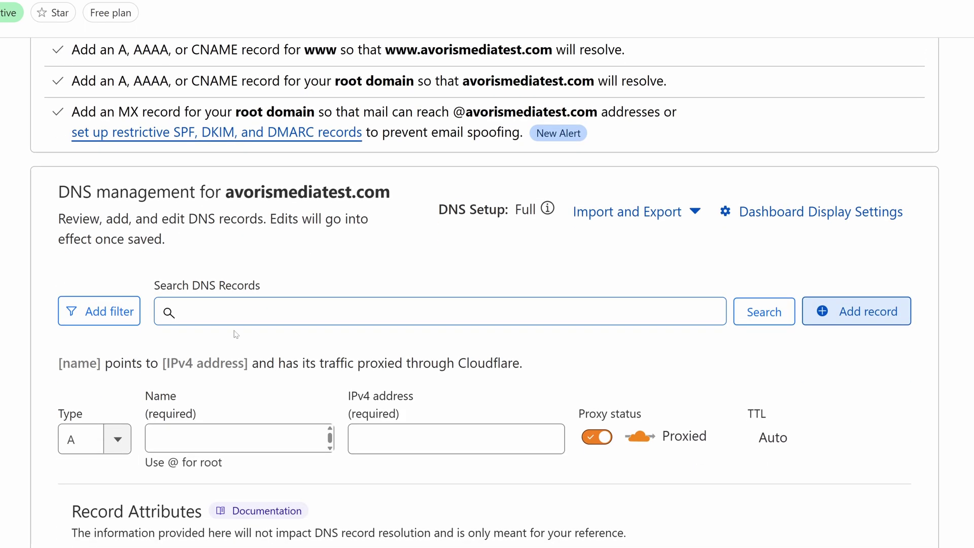
# Save Zoho's SPF value as a TXT record named @.
pyautogui.click(121, 438)
pyautogui.scroll(-3, 93, 506)
pyautogui.scroll(-2, 258, 286)
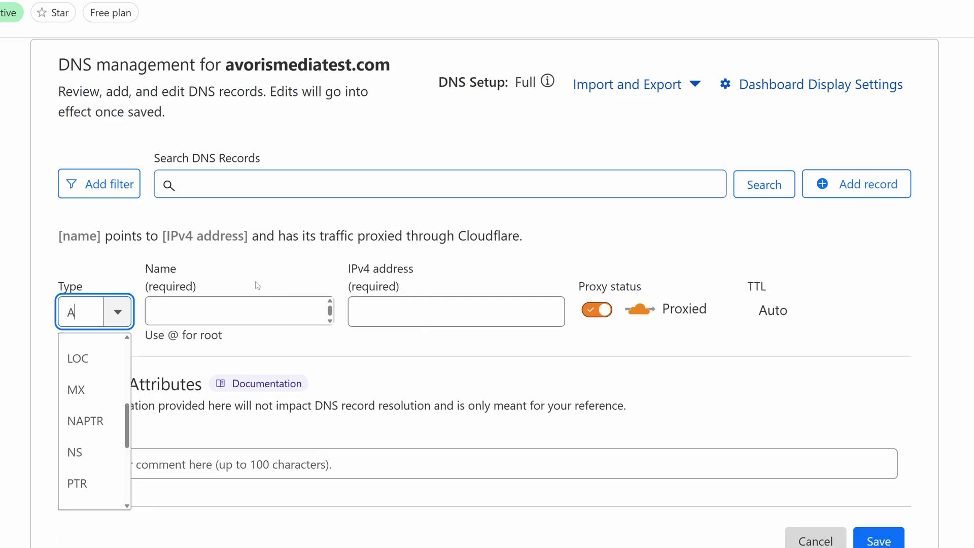
pyautogui.scroll(-2, 258, 286)
pyautogui.scroll(-3, 92, 355)
pyautogui.click(76, 396)
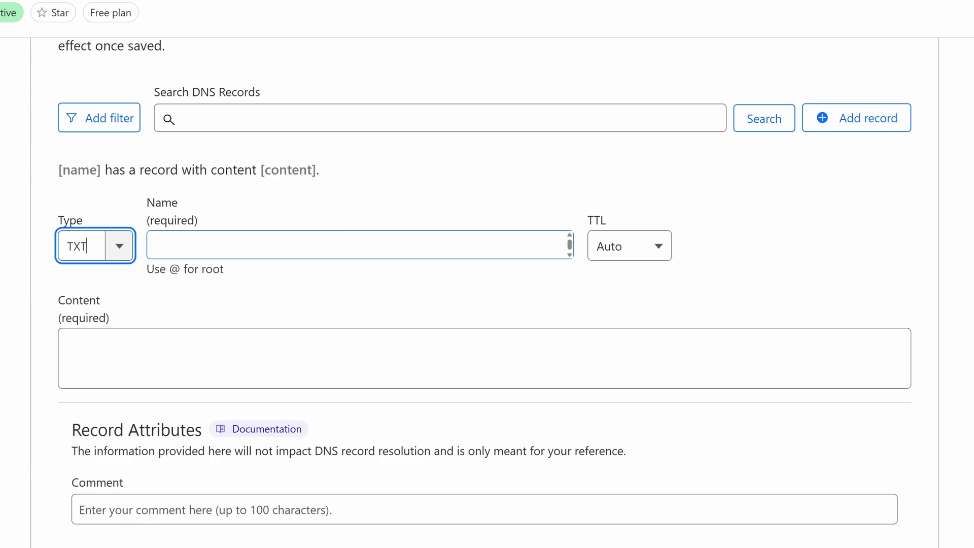
pyautogui.click(284, 246)
pyautogui.write('@')
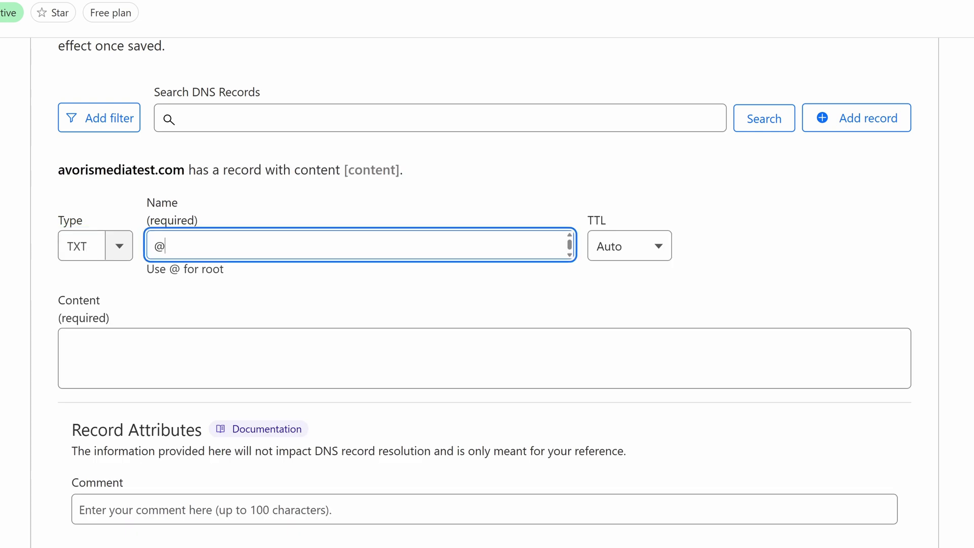
pyautogui.click(335, 355)
pyautogui.hotkey('ctrl', 'v')
pyautogui.scroll(-2, 805, 457)
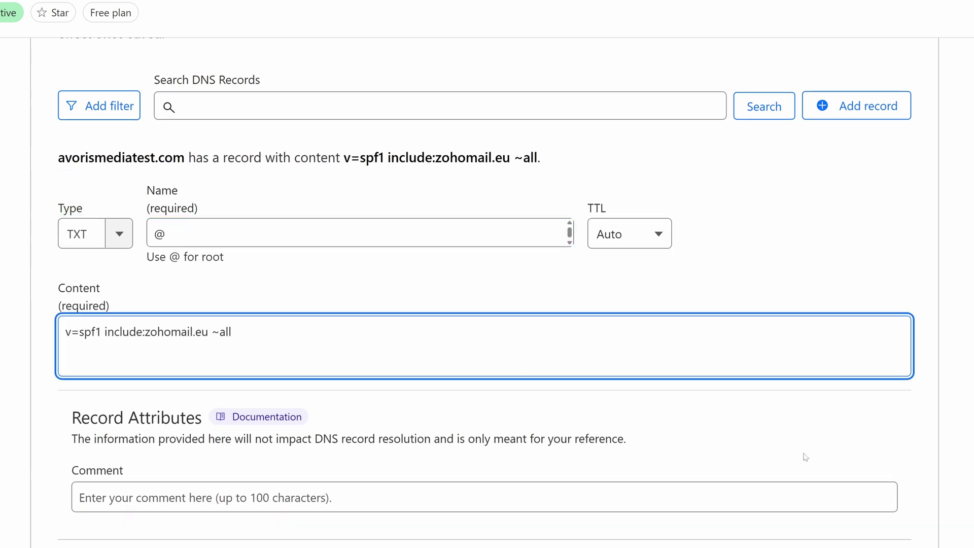
pyautogui.click(873, 486)
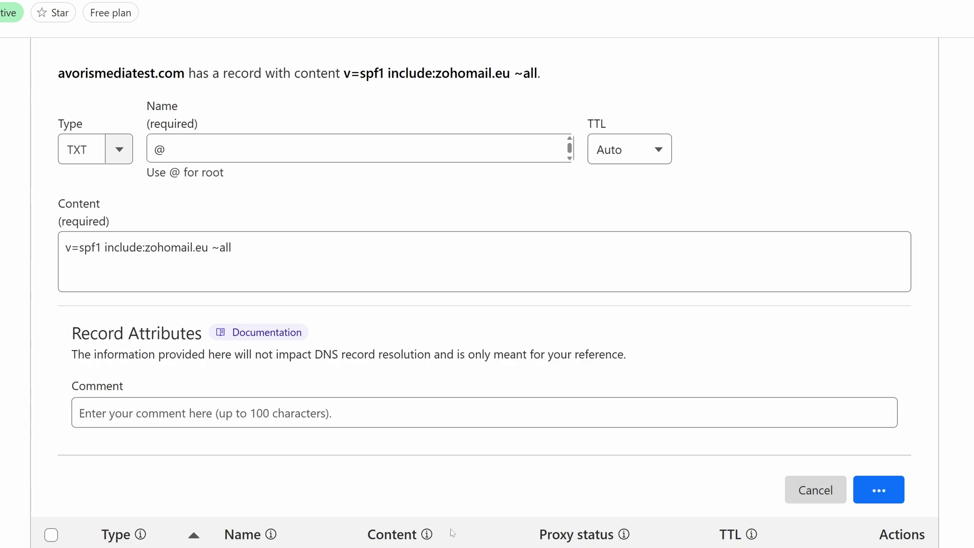
# Start a new TXT record named zmail._domainkey, copying the host name from Zoho.
pyautogui.hotkey('alt', 'Tab')
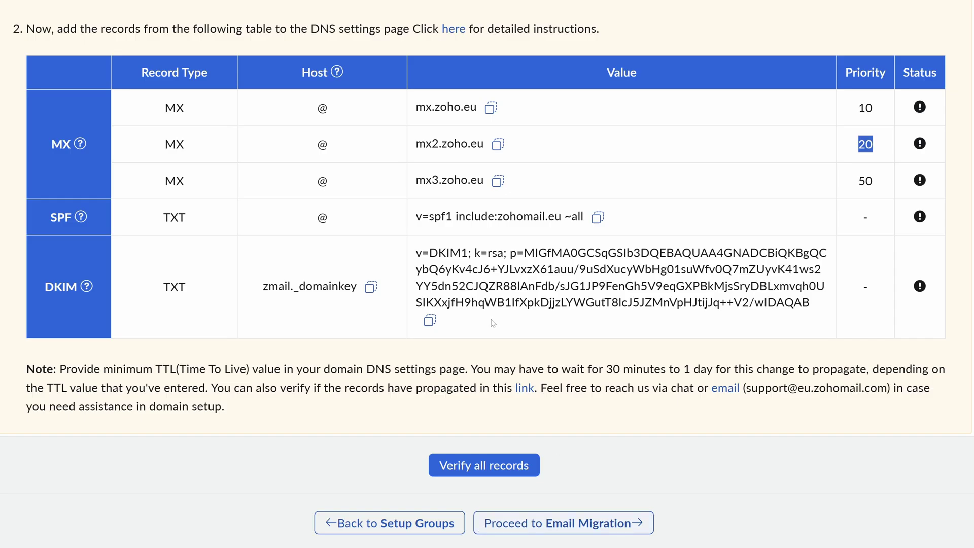
pyautogui.click(370, 287)
pyautogui.hotkey('alt', 'Tab')
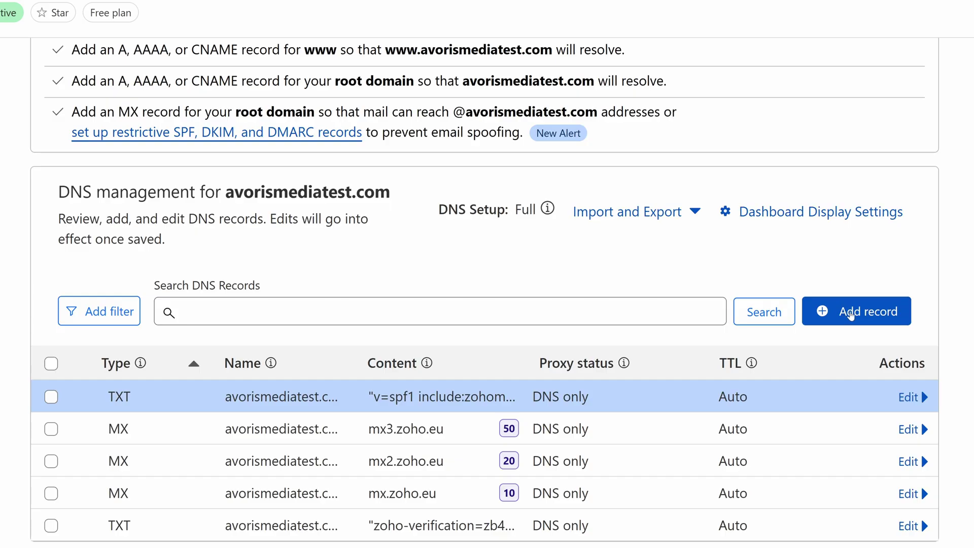
pyautogui.click(848, 317)
pyautogui.click(125, 443)
pyautogui.scroll(-5, 80, 330)
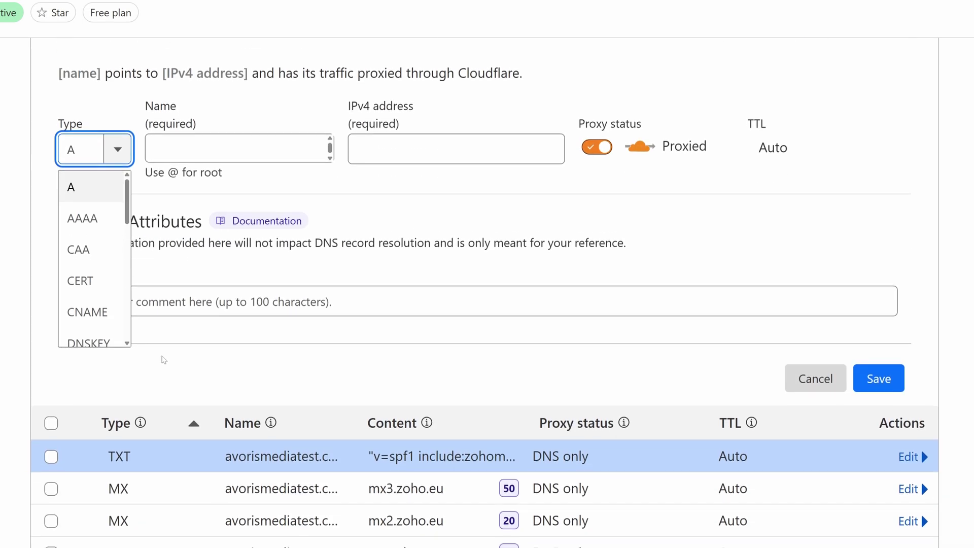
pyautogui.scroll(-3, 79, 325)
pyautogui.scroll(-2, 79, 330)
pyautogui.scroll(-4, 80, 330)
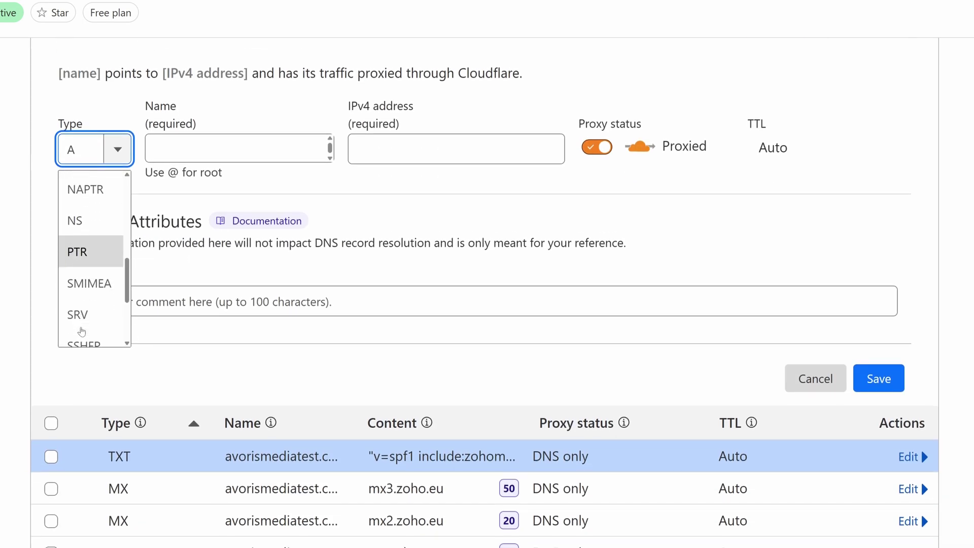
pyautogui.click(80, 327)
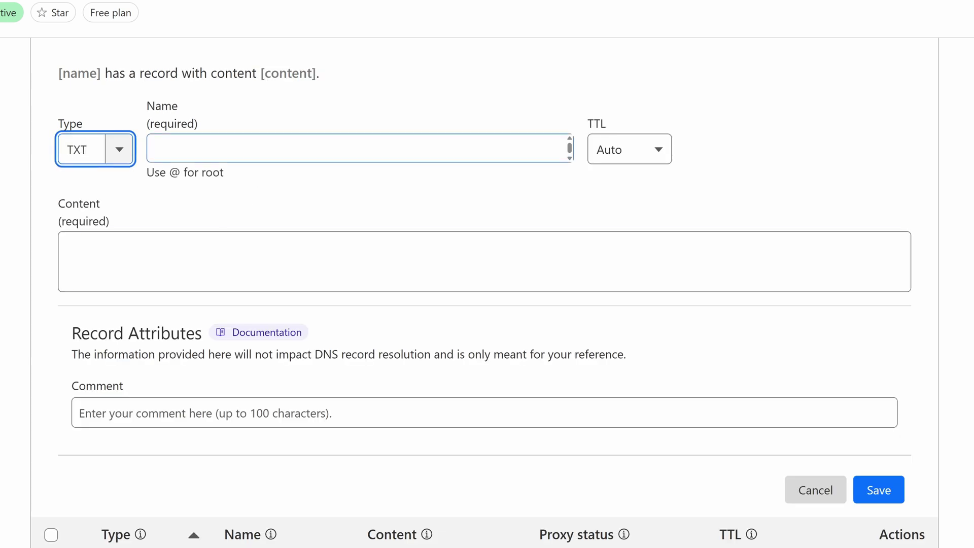
pyautogui.click(356, 149)
pyautogui.hotkey('ctrl', 'v')
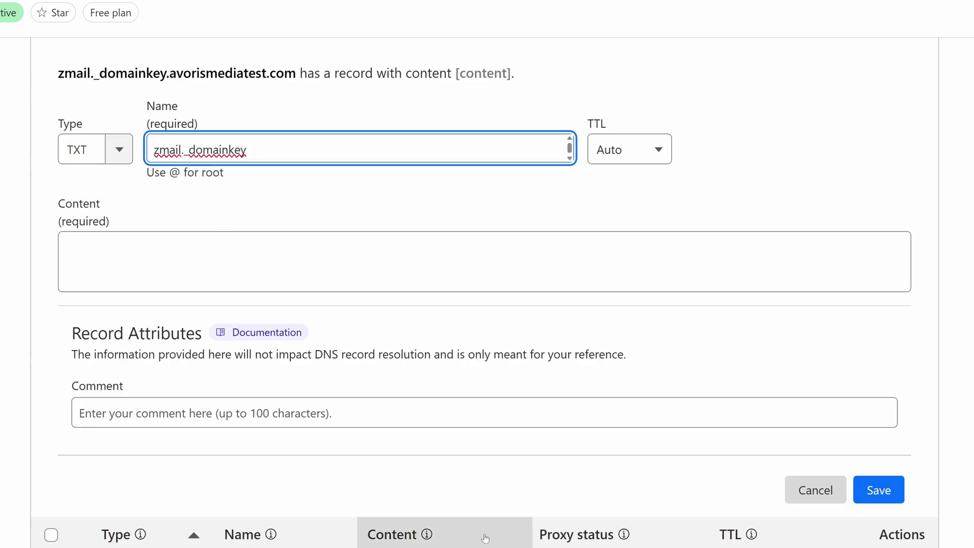
# Paste Zoho's DKIM key as the record content and save the DKIM TXT record.
pyautogui.hotkey('alt', 'Tab')
pyautogui.click(430, 327)
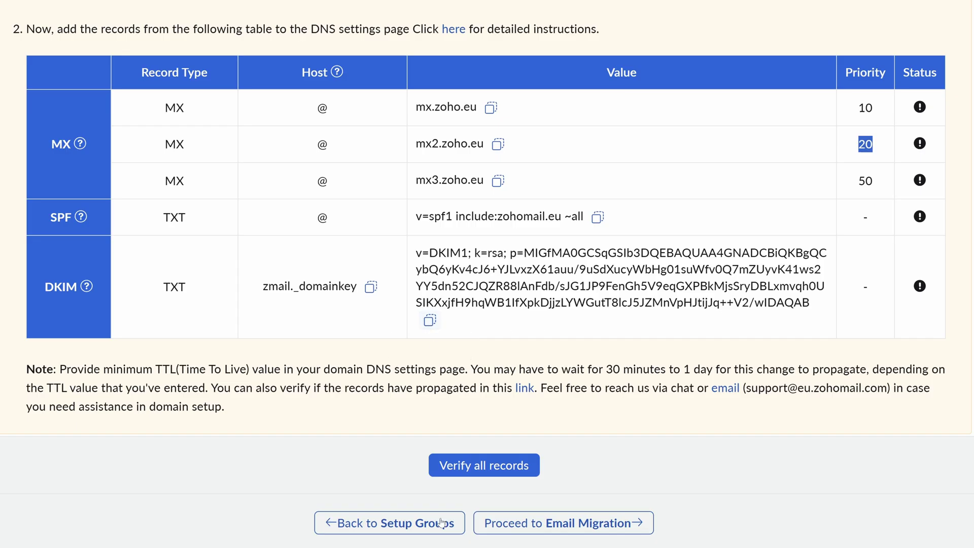
pyautogui.hotkey('alt', 'Tab')
pyautogui.hotkey('ctrl', 'v')
pyautogui.scroll(-1, 901, 467)
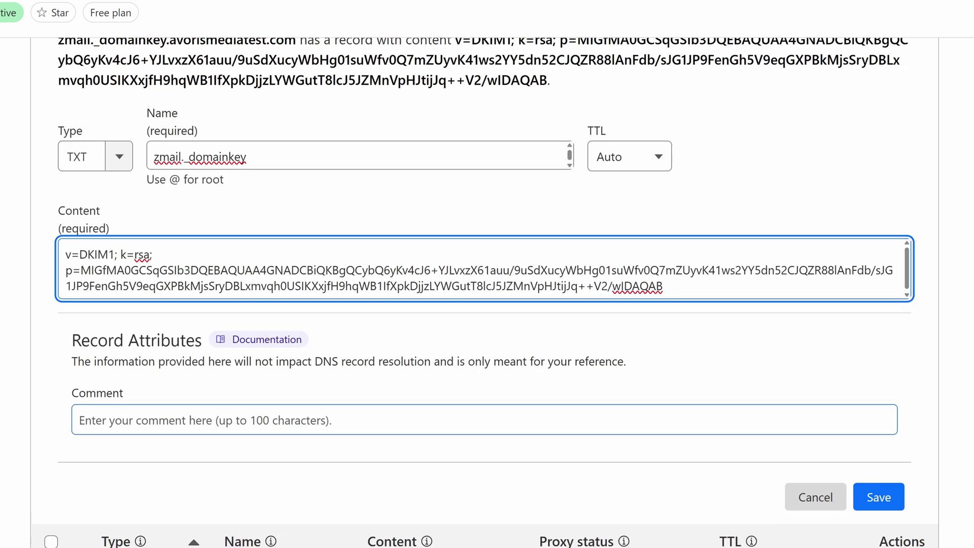
pyautogui.click(880, 434)
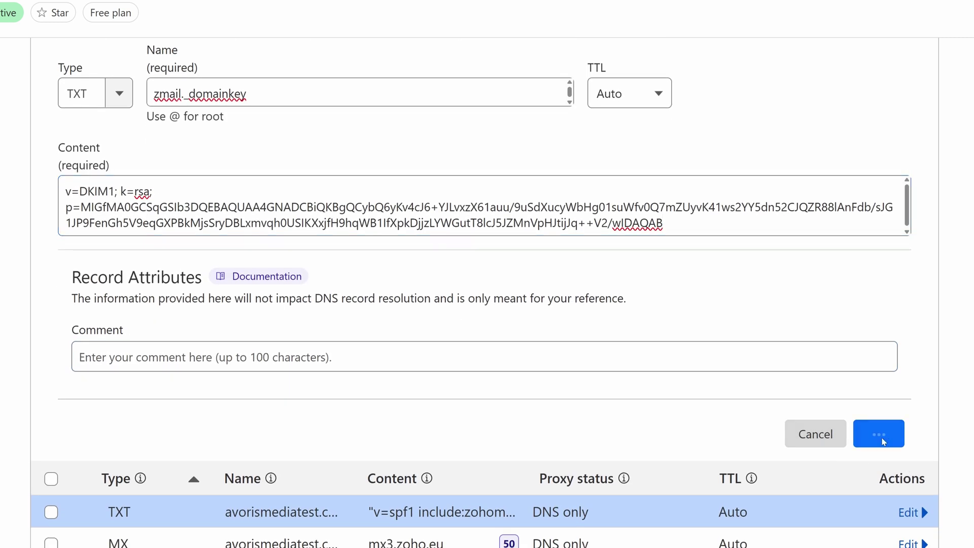
pyautogui.scroll(5, 921, 324)
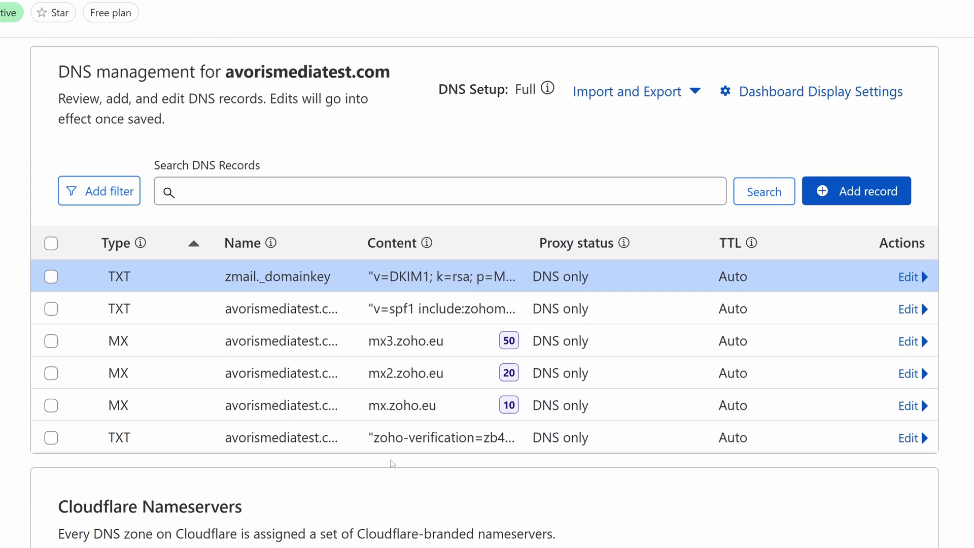
pyautogui.hotkey('alt', 'Tab')
# Run Verify all records again after the propagation notice until every DNS record verifies.
pyautogui.click(524, 466)
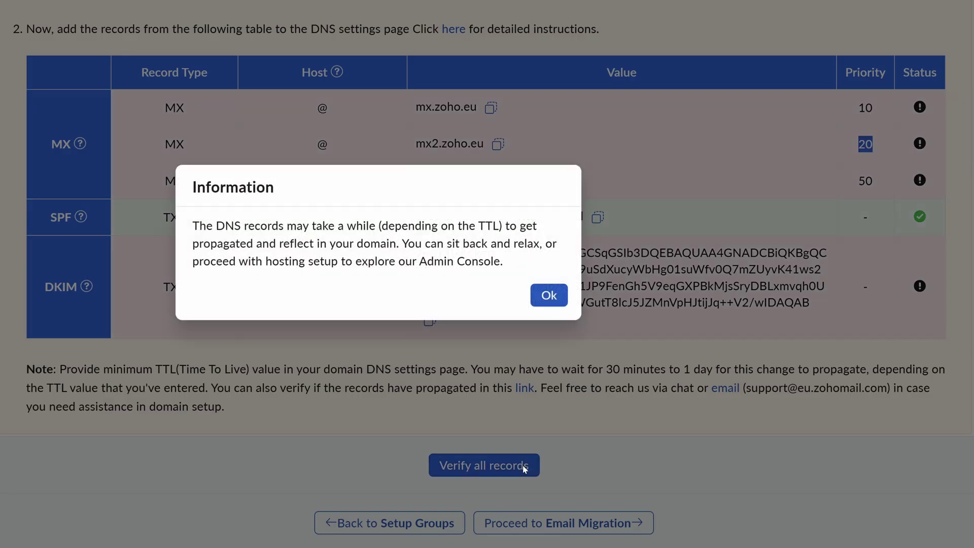
pyautogui.click(560, 298)
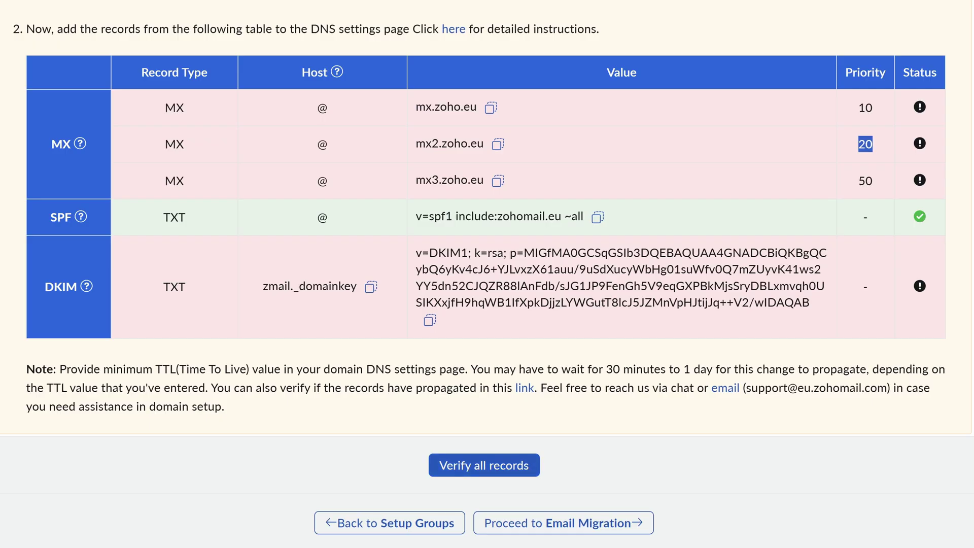
pyautogui.click(841, 220)
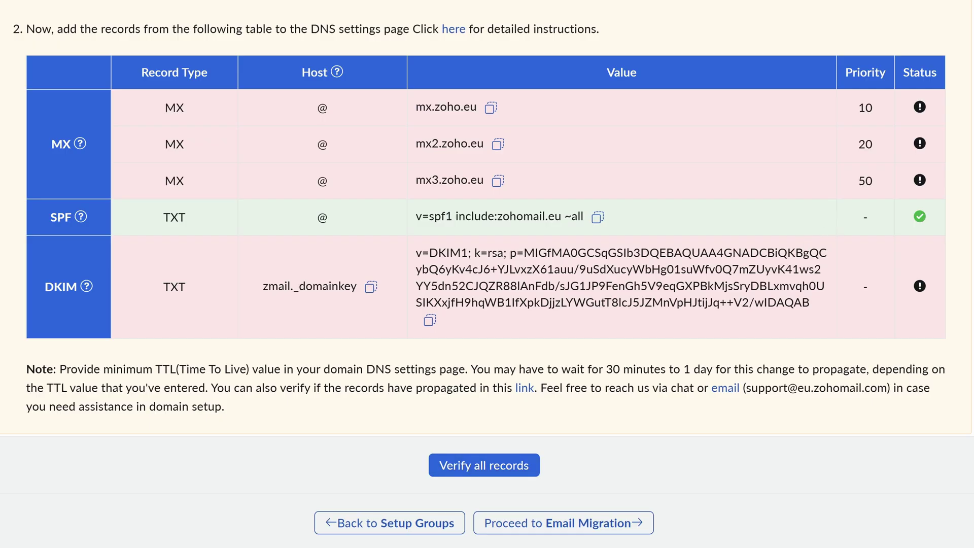
pyautogui.click(492, 465)
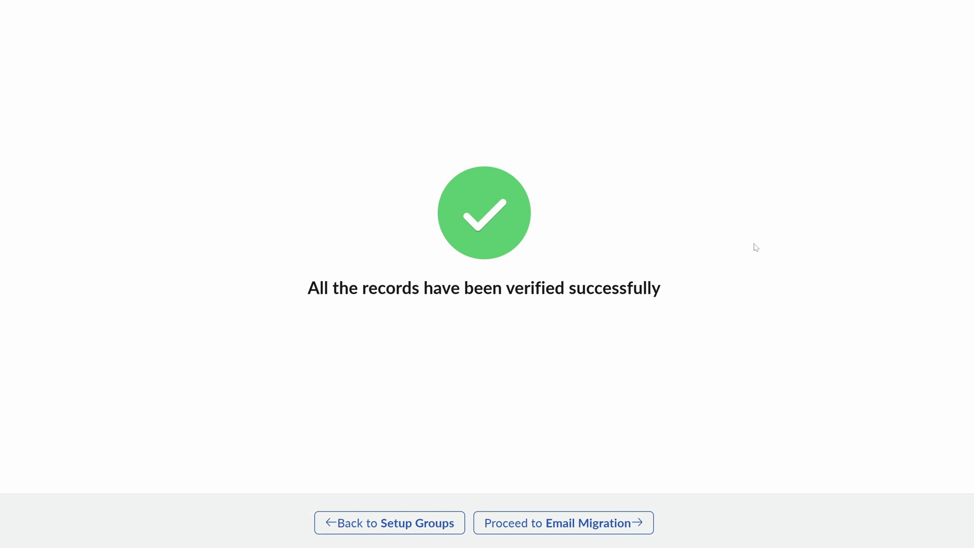
# Skip through Email Migration and Go Mobile to the setup-complete page.
pyautogui.click(616, 523)
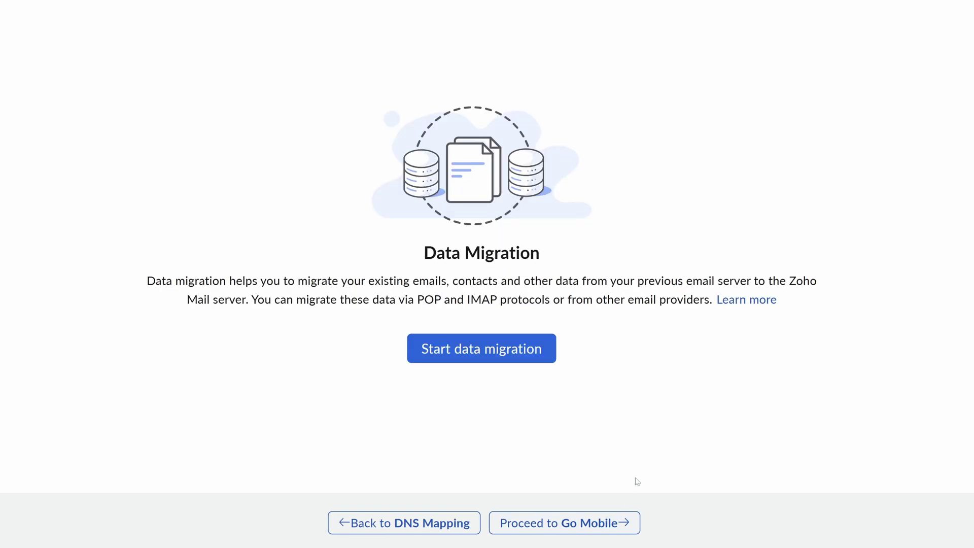
pyautogui.click(614, 531)
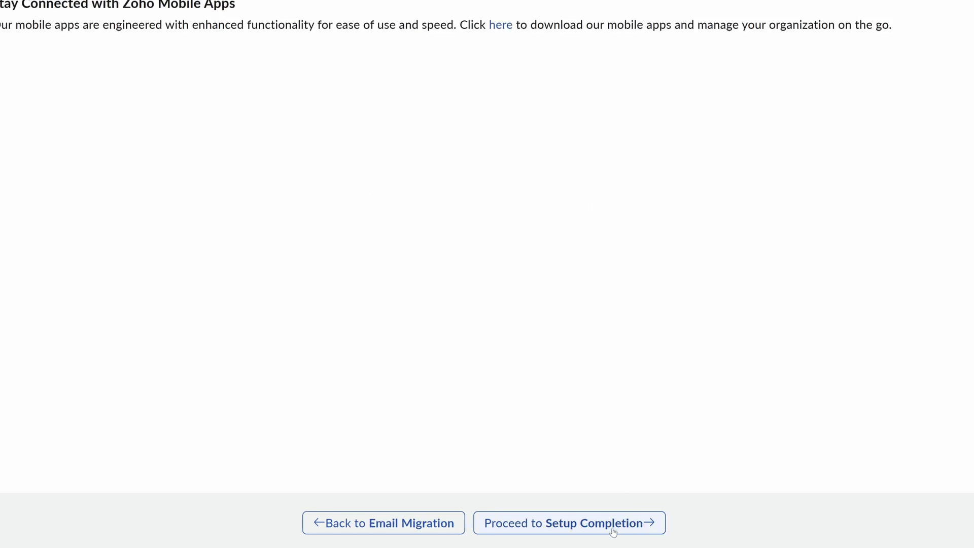
pyautogui.click(612, 530)
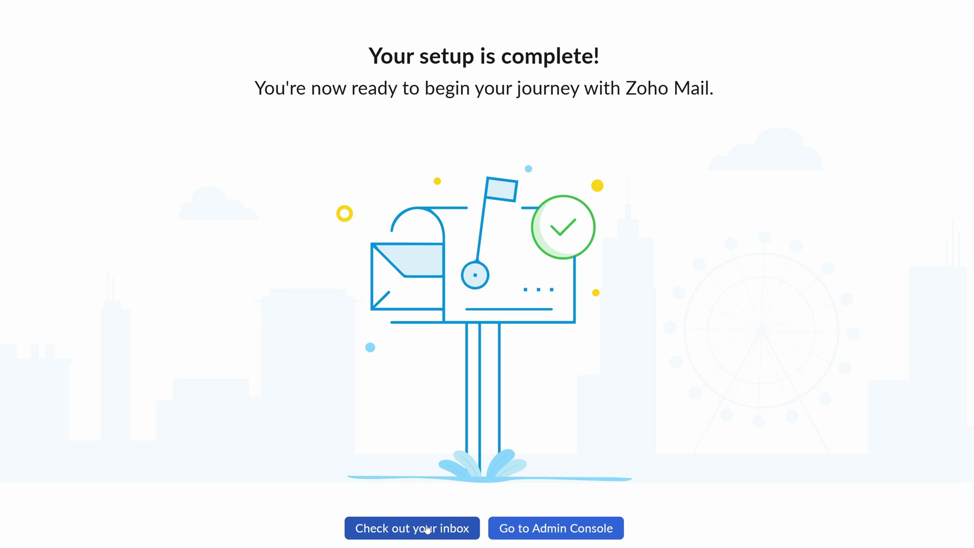
# From the inbox, send 'Free professional email test' with body 'this is a test' to the office mailbox.
pyautogui.click(430, 530)
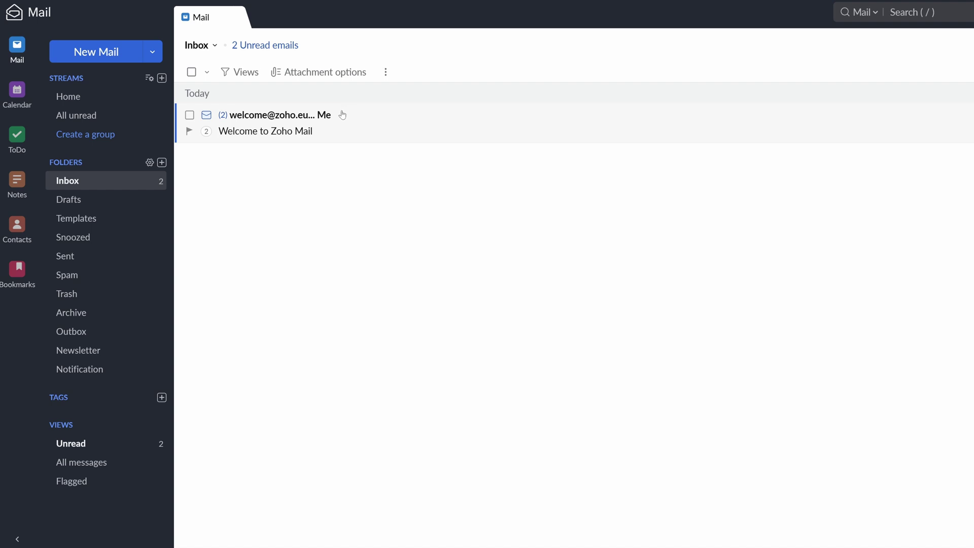
pyautogui.click(76, 52)
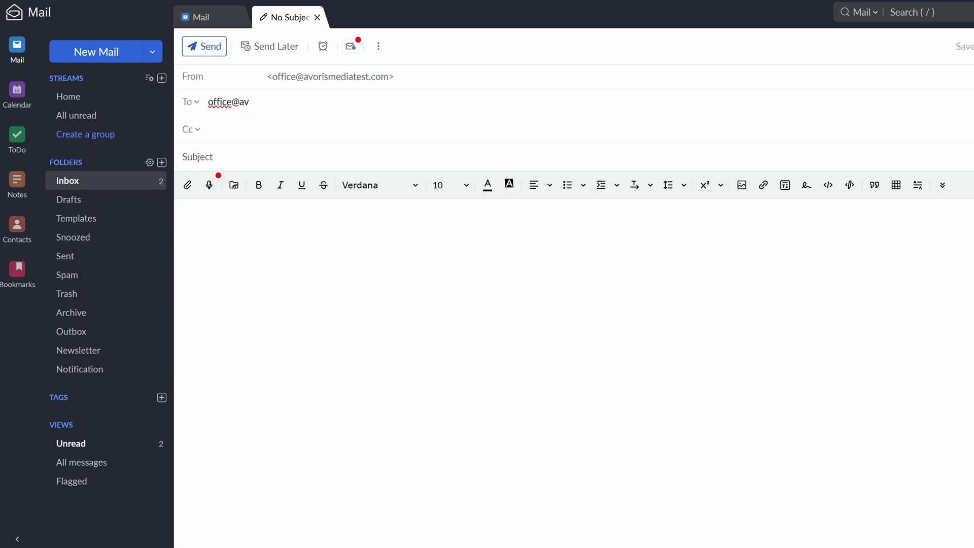
pyautogui.click(175, 161)
pyautogui.write('Free ')
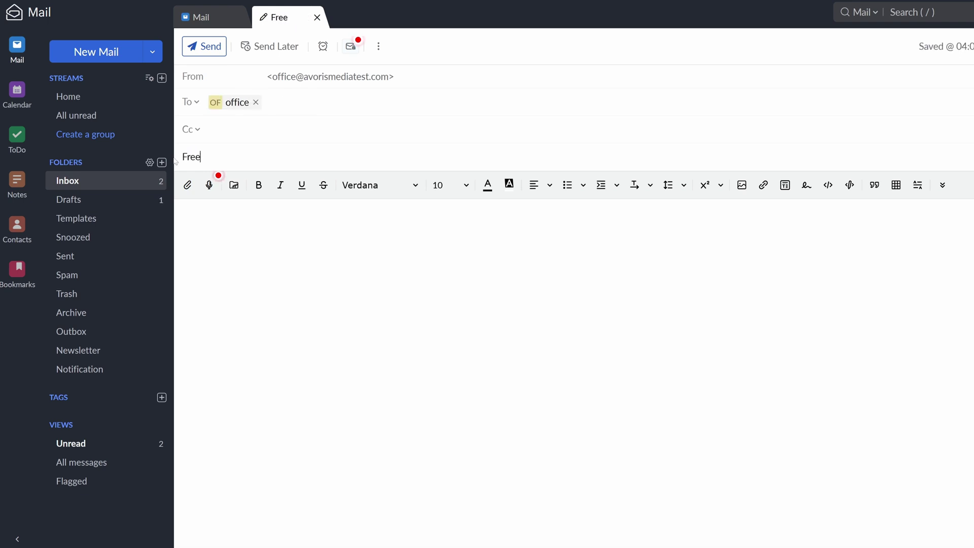
pyautogui.write('professional email ')
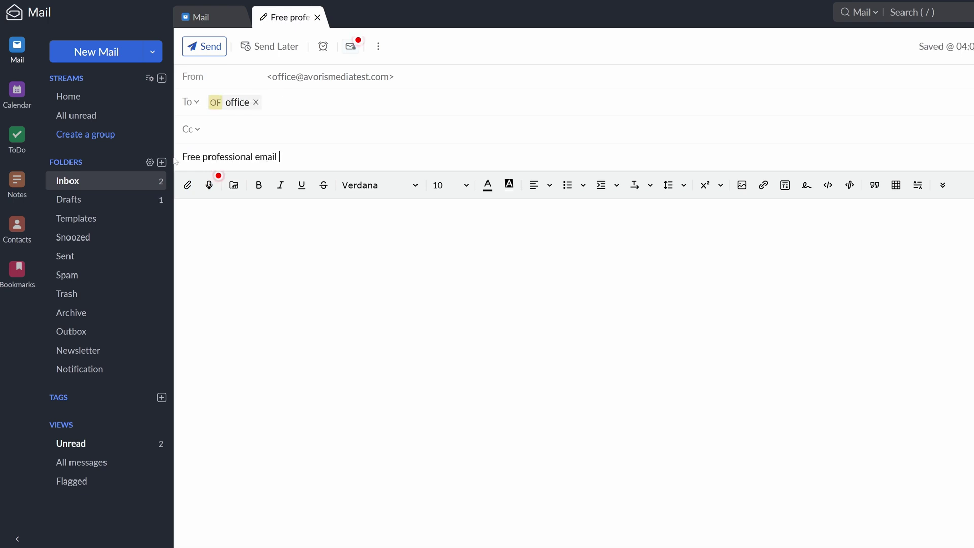
pyautogui.write('test')
pyautogui.press('Tab')
pyautogui.write('this is')
pyautogui.hotkey('ctrl', 'Return')
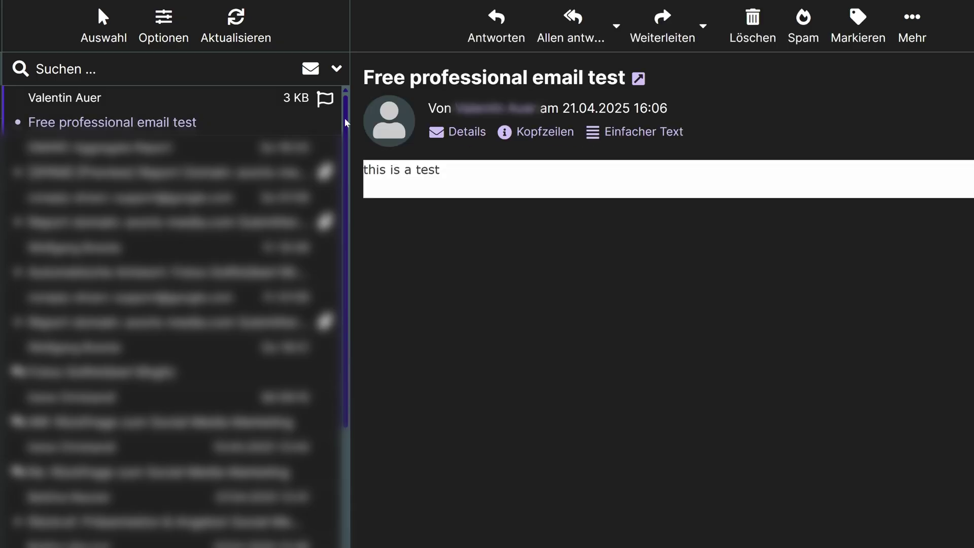
# Reply to the received test email with 'It works!' and send it.
pyautogui.tripleClick(466, 174)
pyautogui.click(533, 199)
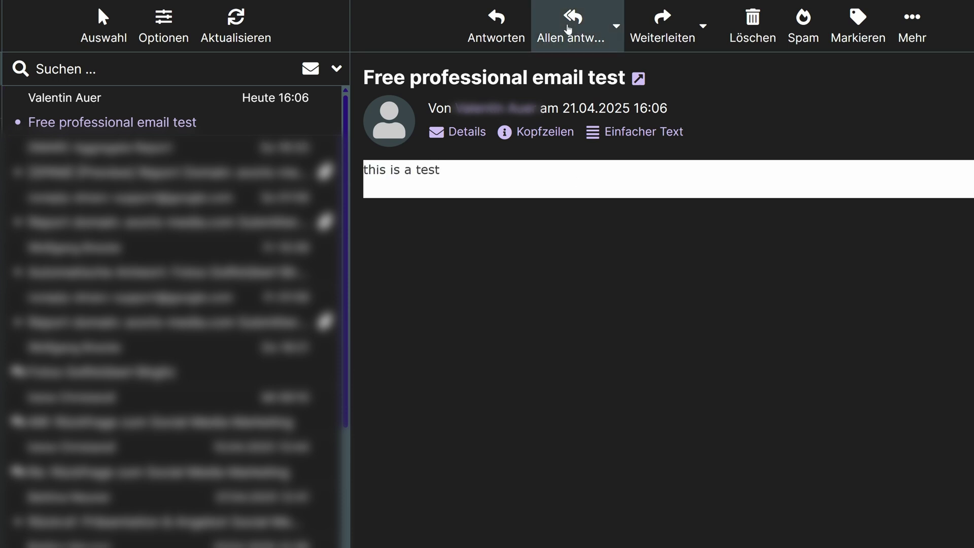
pyautogui.click(496, 25)
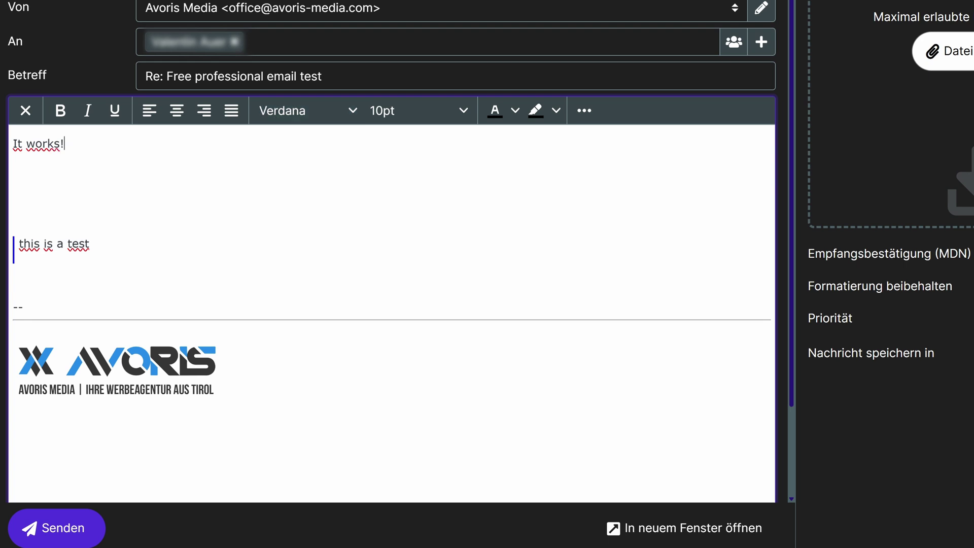
pyautogui.click(56, 528)
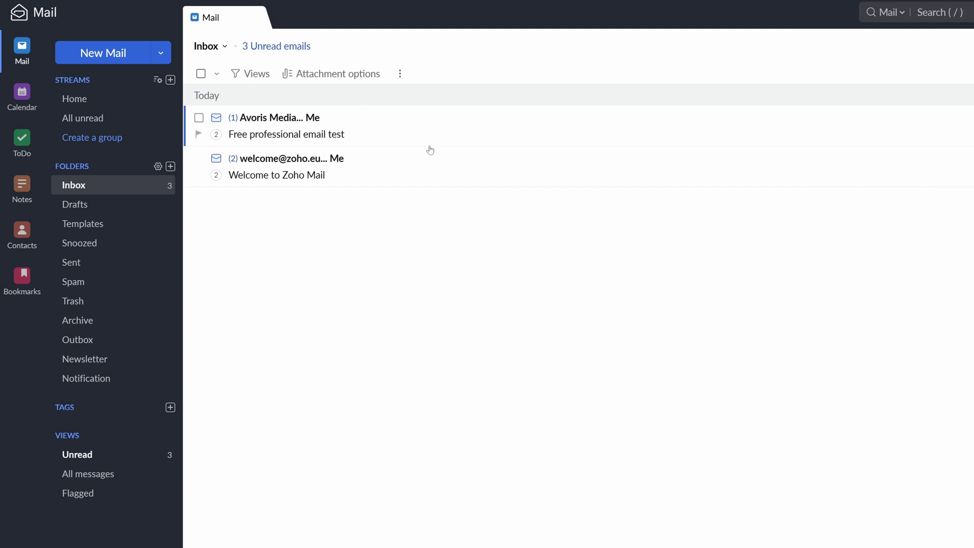
# Open the 'Re: Free professional email test' reply and read its 'It works!' text.
pyautogui.click(417, 131)
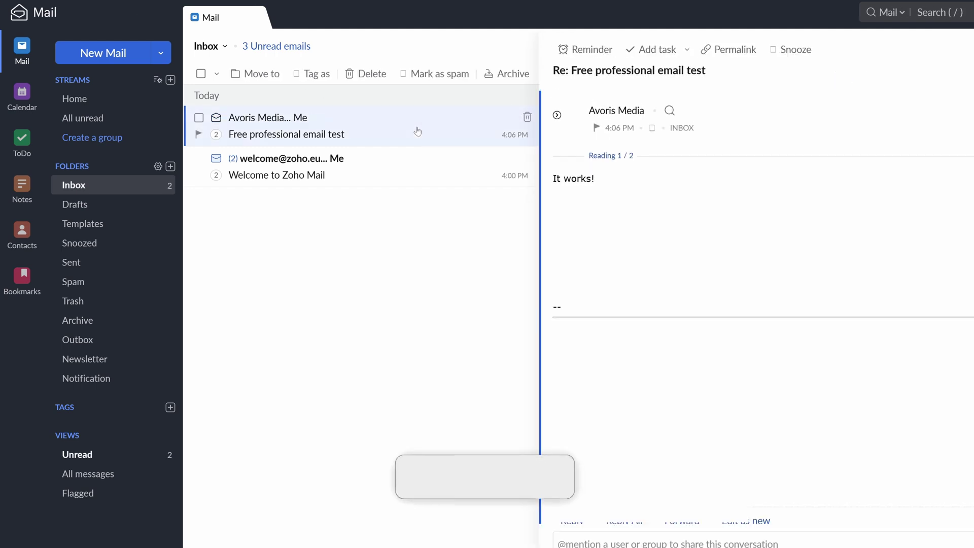
pyautogui.moveTo(609, 180); pyautogui.dragTo(542, 165)
pyautogui.click(642, 190)
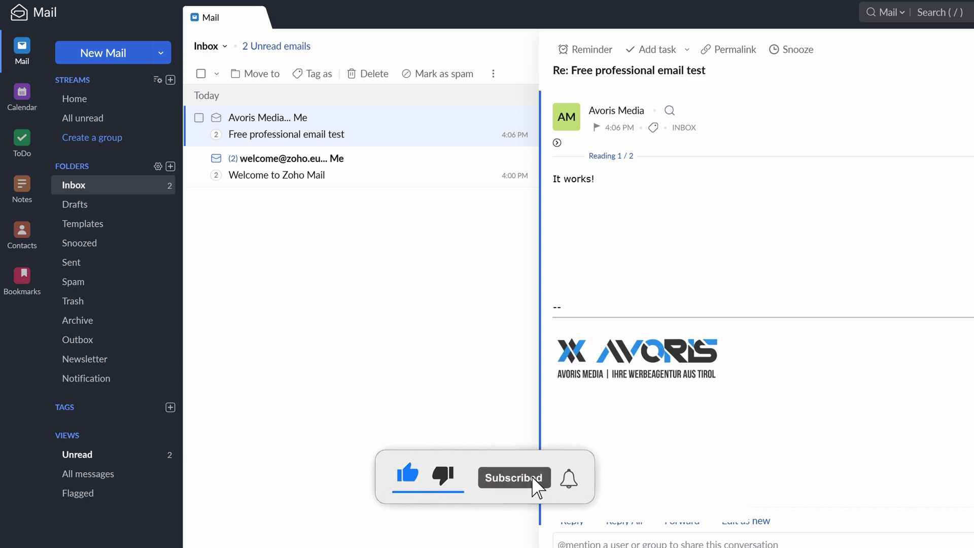